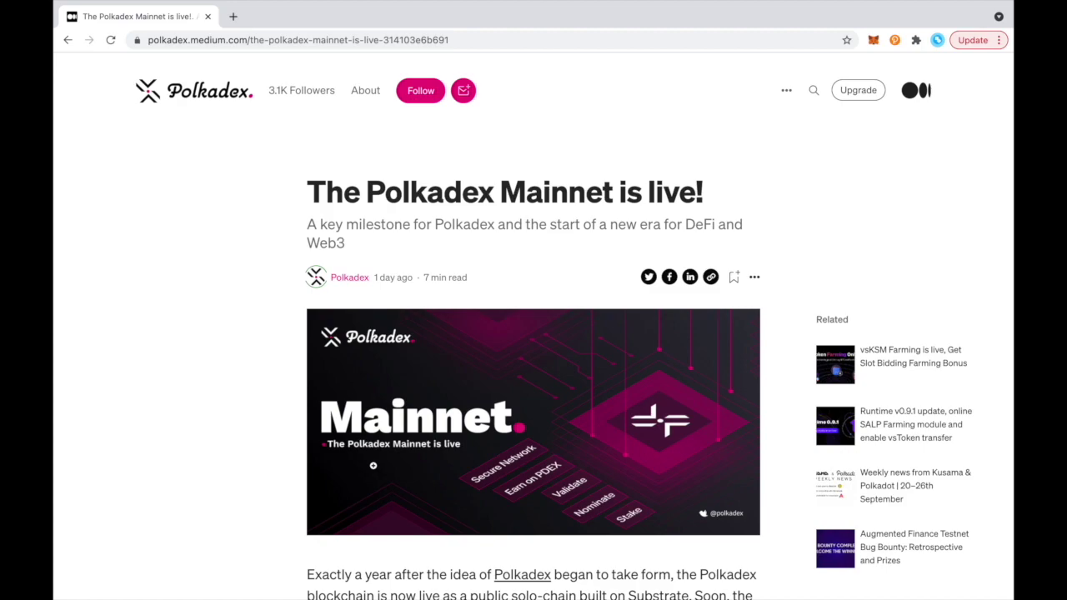
# Scroll the Medium article down to the 'PDEX Migration' and 'How does the migration work?' sections
pyautogui.scroll(-1, 372, 465)
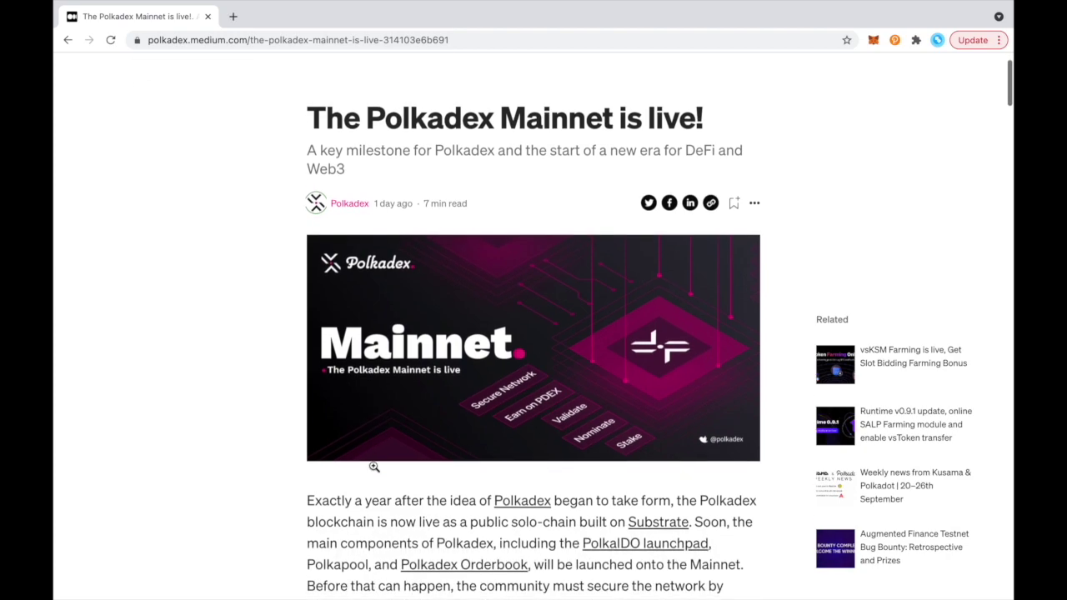
pyautogui.scroll(-2, 372, 465)
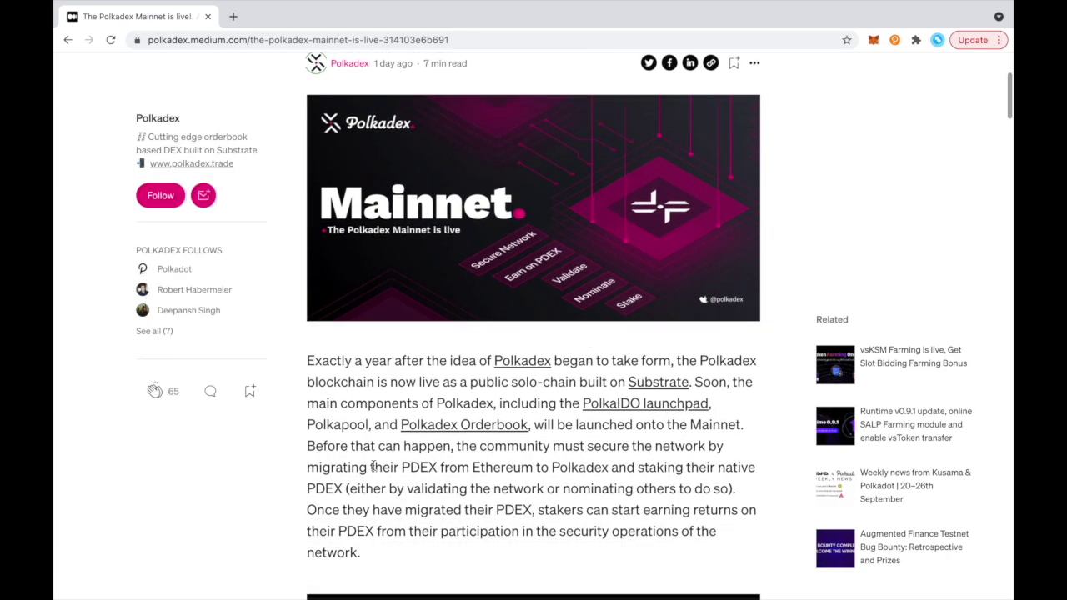
pyautogui.scroll(-1, 372, 465)
pyautogui.scroll(2, 373, 465)
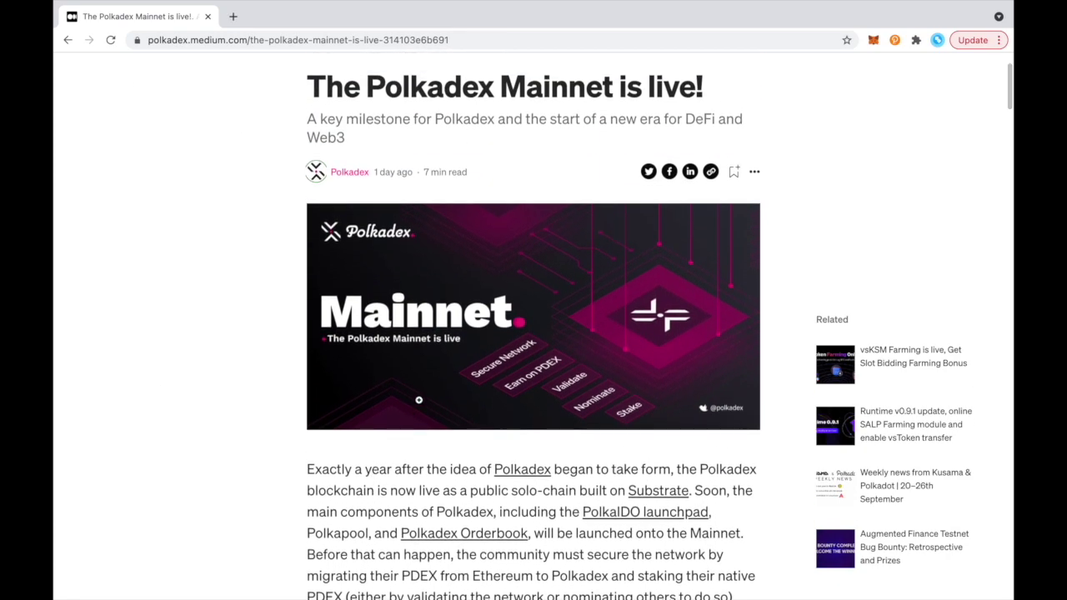
pyautogui.scroll(-2, 441, 458)
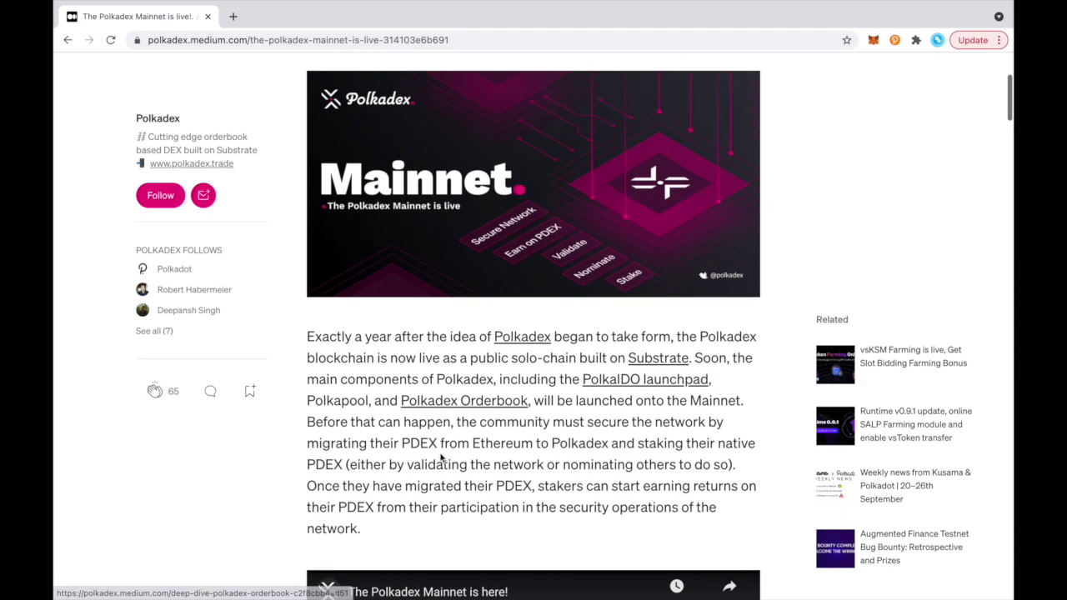
pyautogui.scroll(-2, 441, 459)
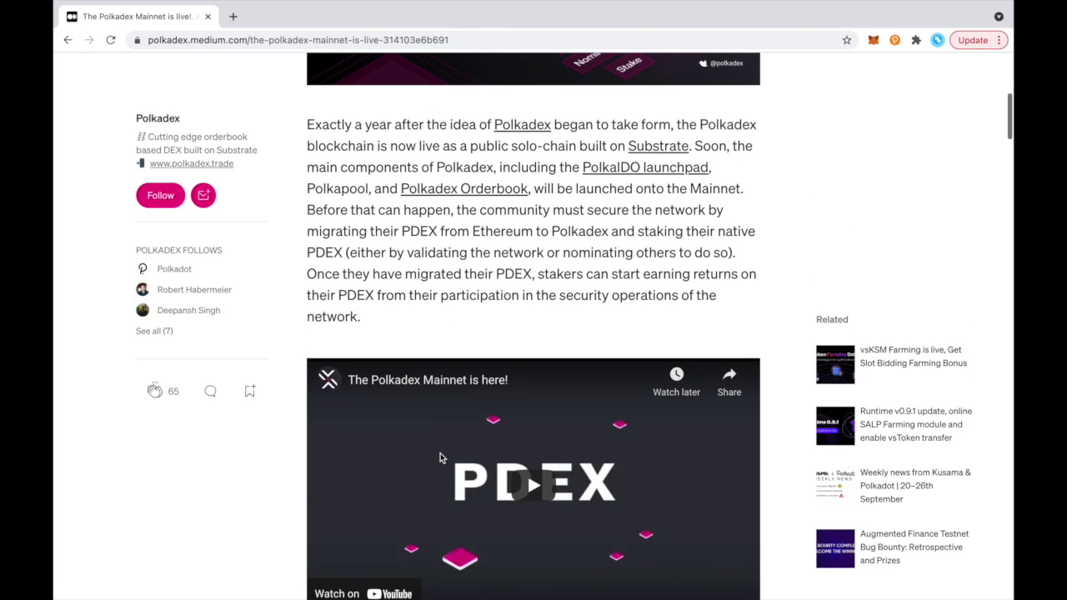
pyautogui.scroll(-3, 441, 457)
pyautogui.scroll(-1, 441, 453)
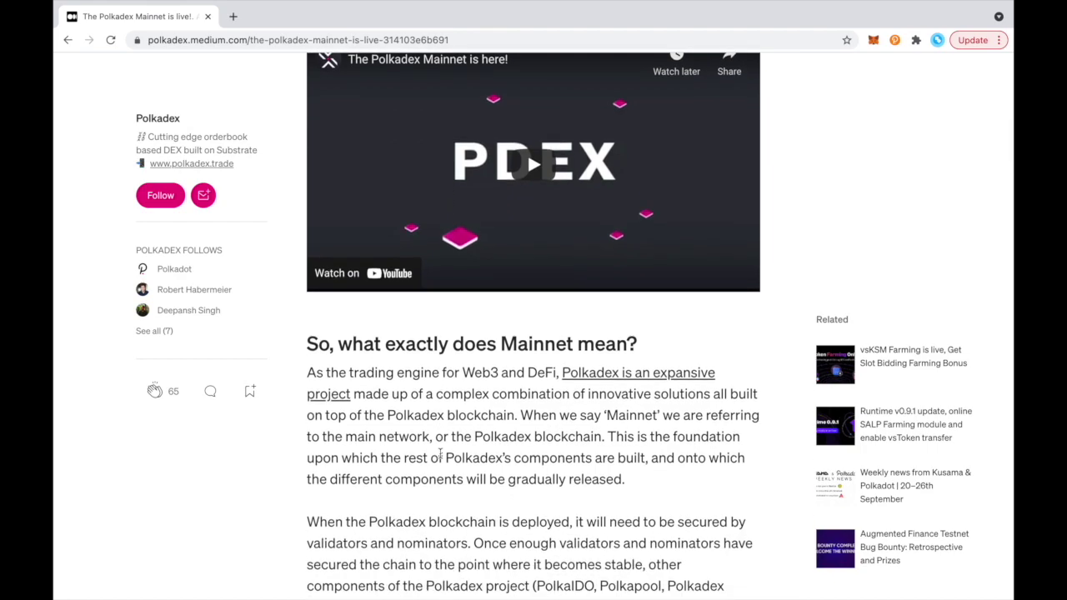
pyautogui.scroll(-1, 440, 454)
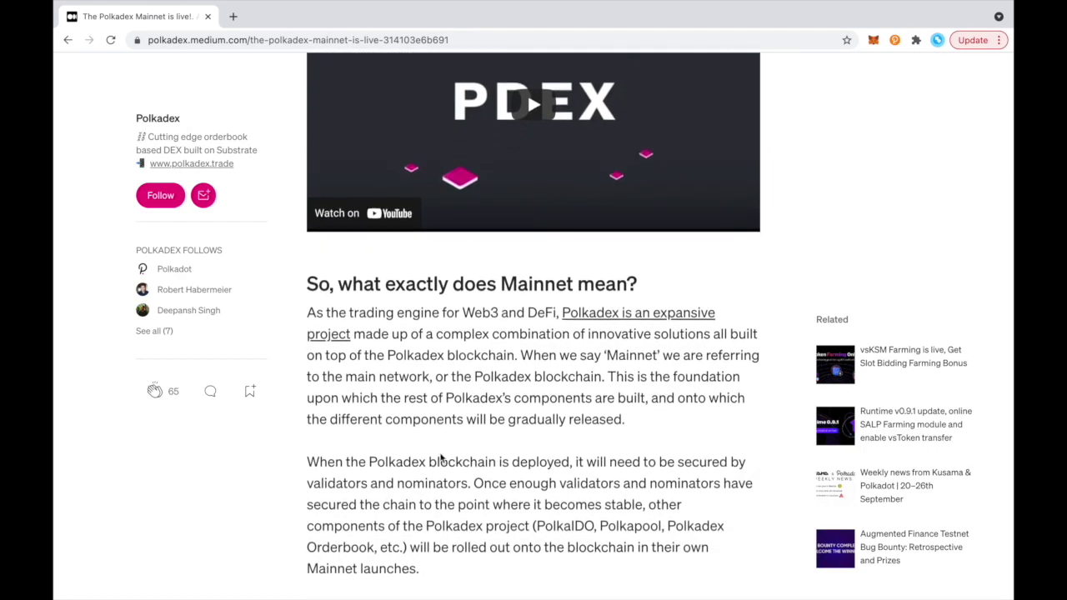
pyautogui.scroll(-1, 441, 454)
pyautogui.scroll(-1, 441, 455)
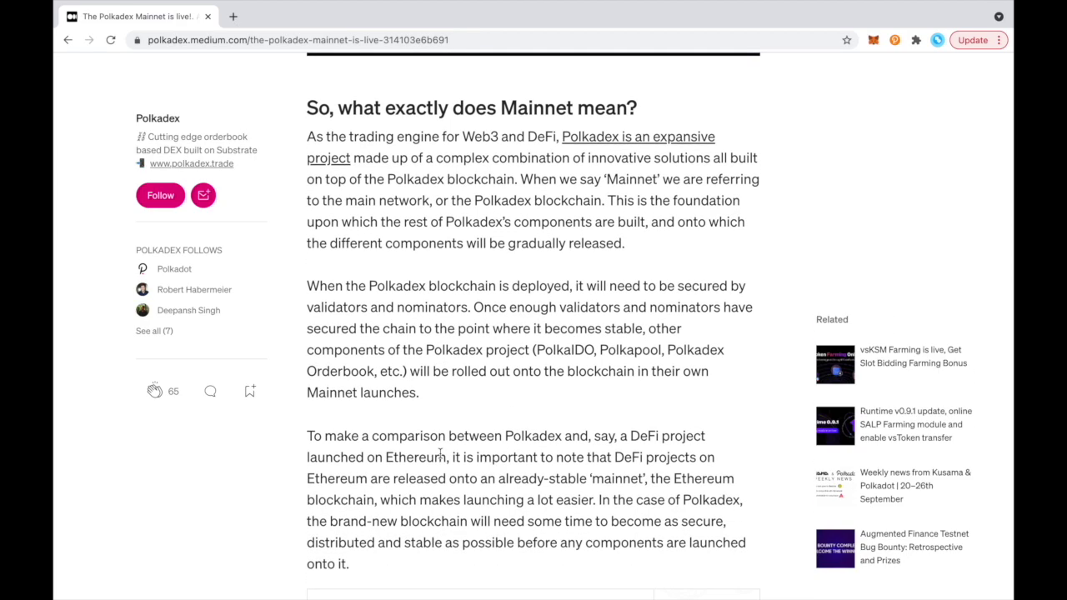
pyautogui.scroll(-2, 441, 454)
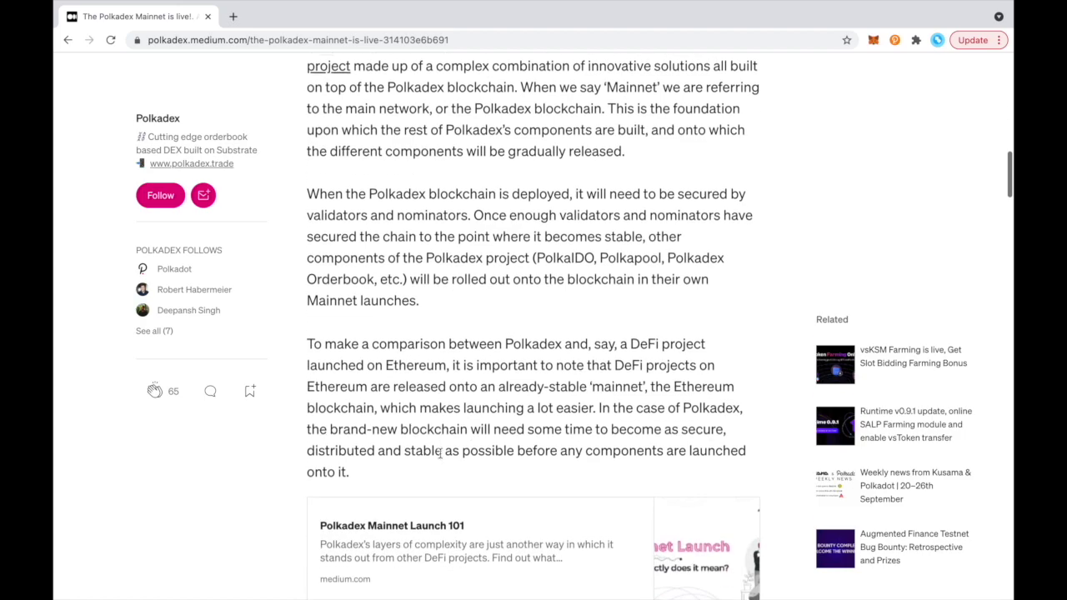
pyautogui.scroll(-2, 440, 454)
pyautogui.scroll(-2, 441, 457)
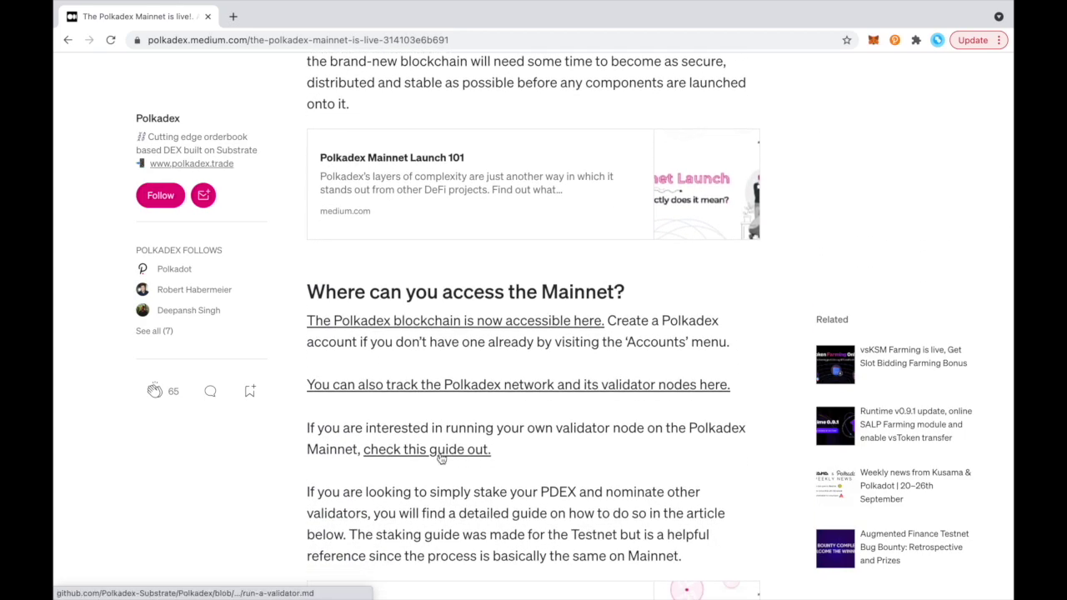
pyautogui.scroll(-5, 440, 456)
pyautogui.scroll(-1, 440, 453)
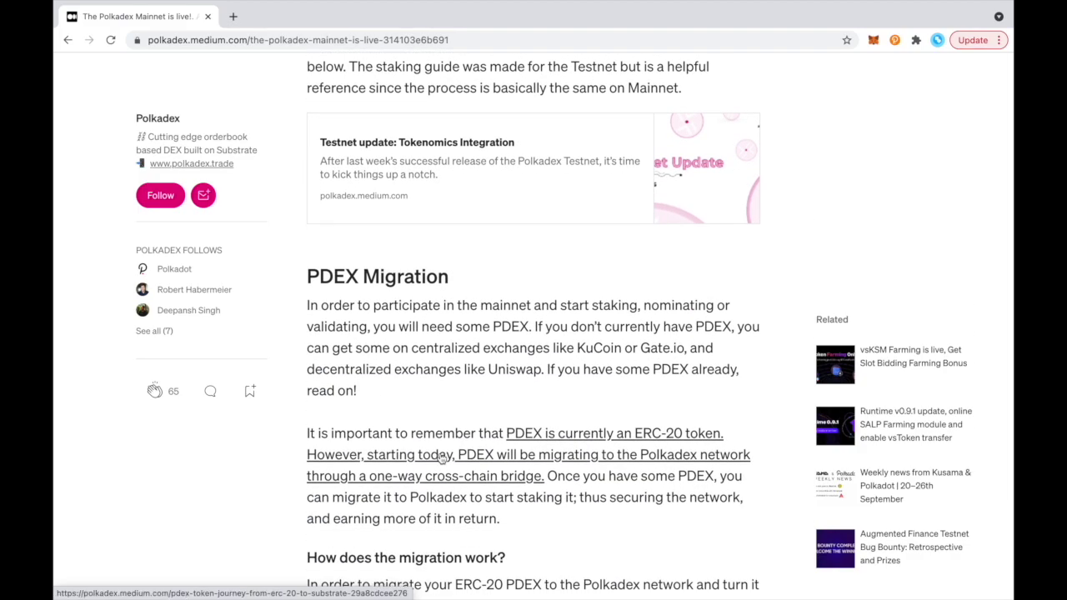
pyautogui.scroll(-3, 441, 456)
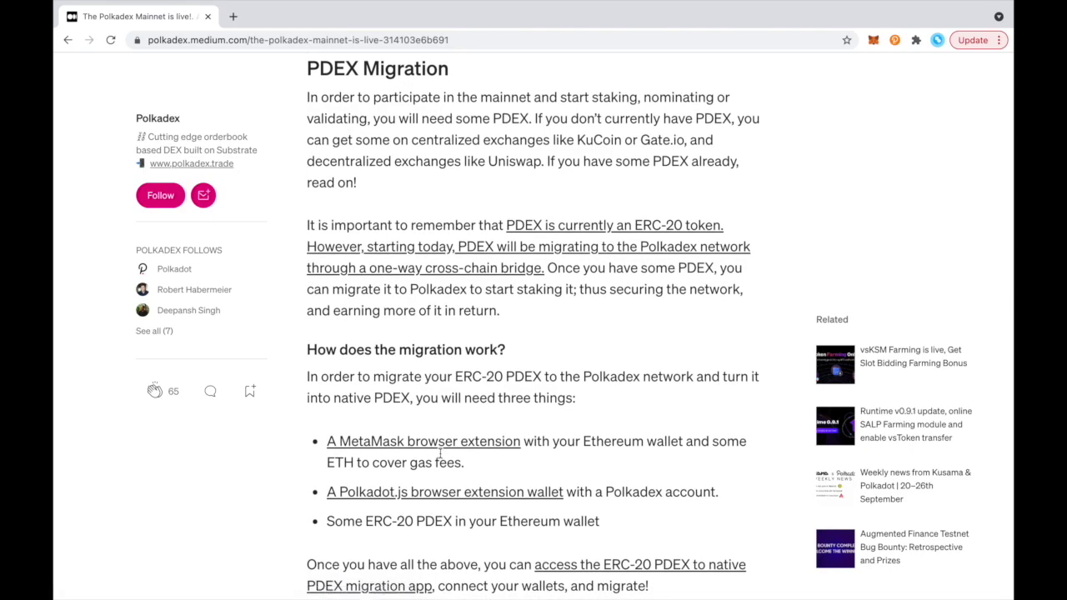
pyautogui.scroll(-2, 440, 452)
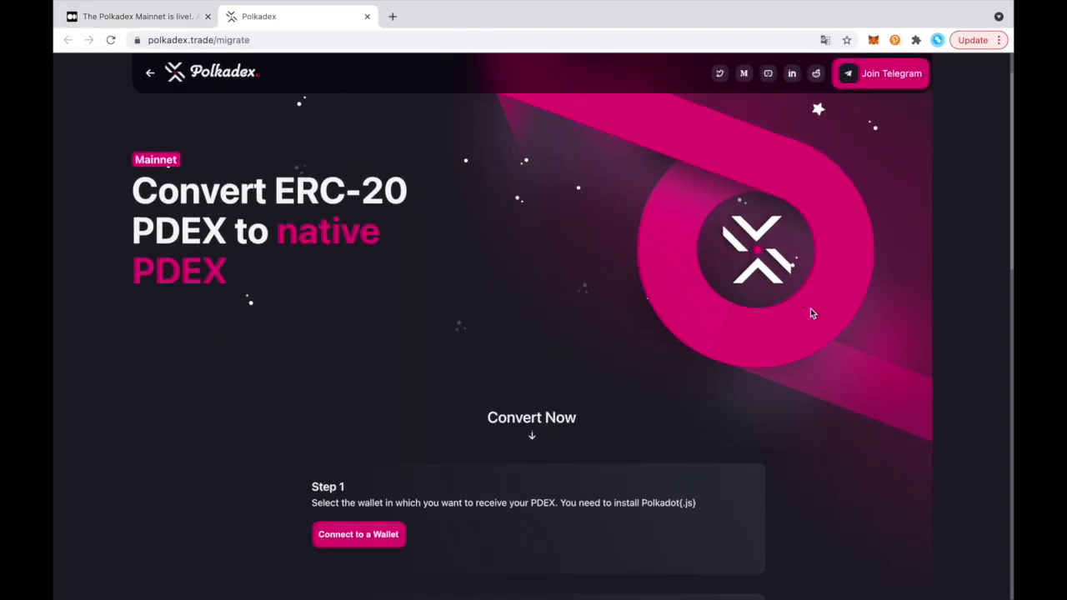
pyautogui.scroll(-5, 811, 314)
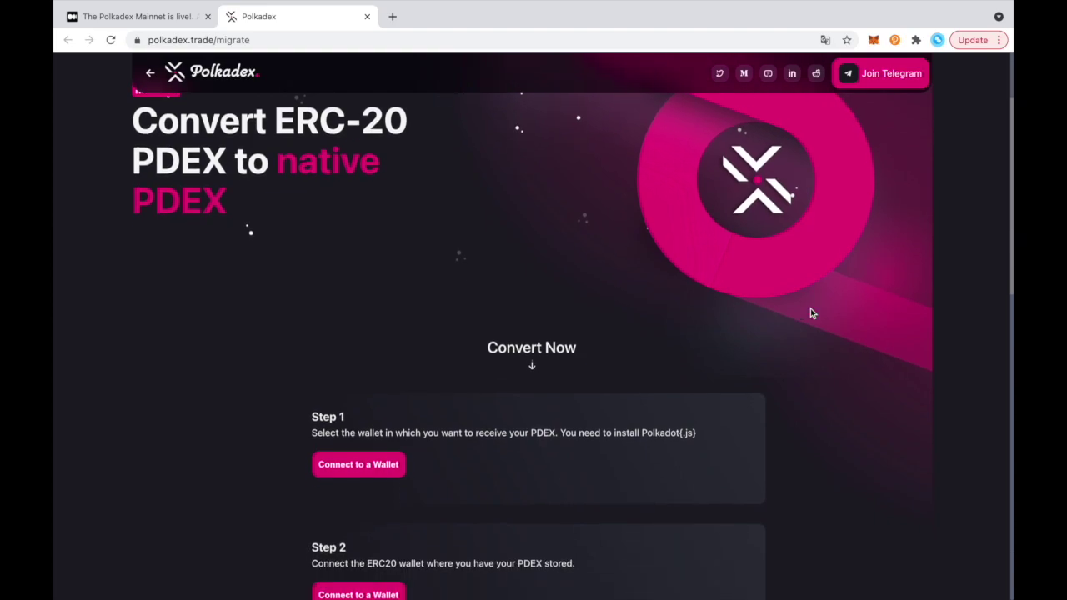
pyautogui.scroll(-1, 813, 314)
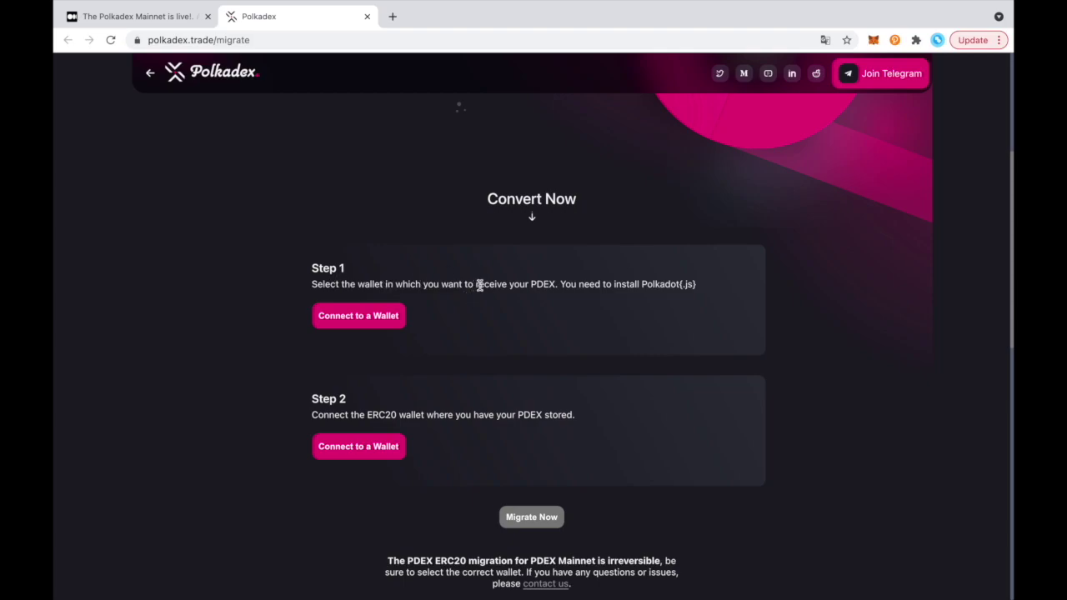
pyautogui.moveTo(476, 284); pyautogui.dragTo(704, 284)
pyautogui.click(555, 284)
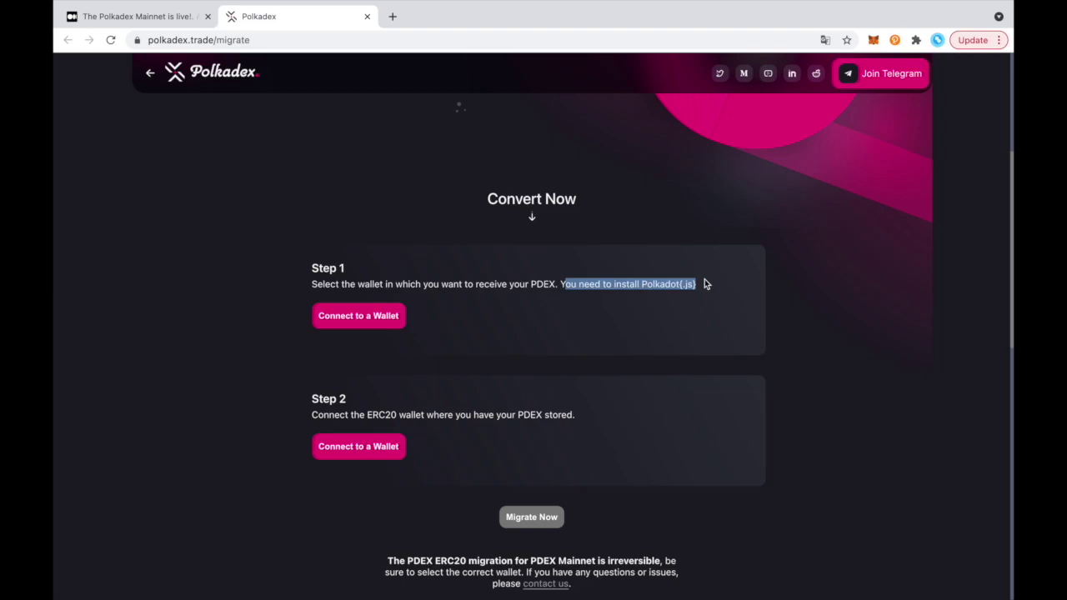
pyautogui.click(894, 40)
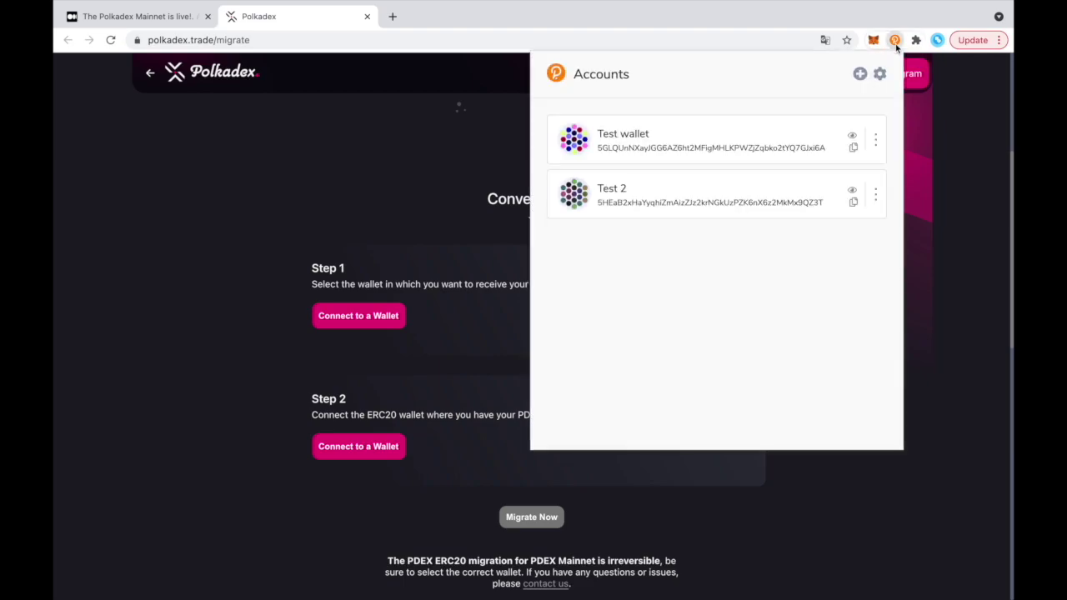
pyautogui.click(896, 46)
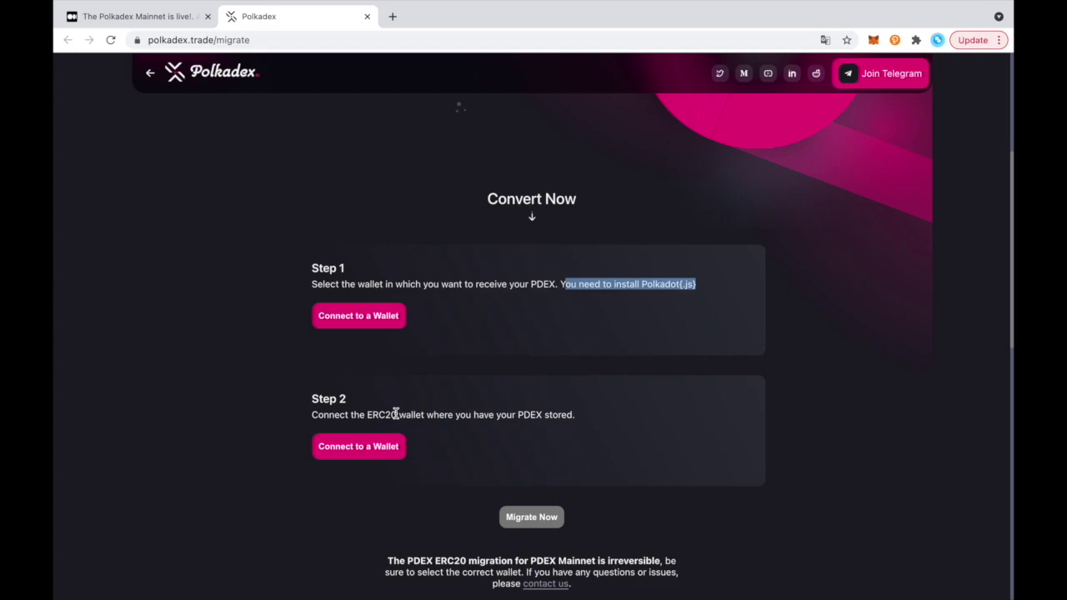
# Connect the Polkadot.js wallet in Step 1, keeping Test wallet as the PDEX receiving account
pyautogui.click(375, 317)
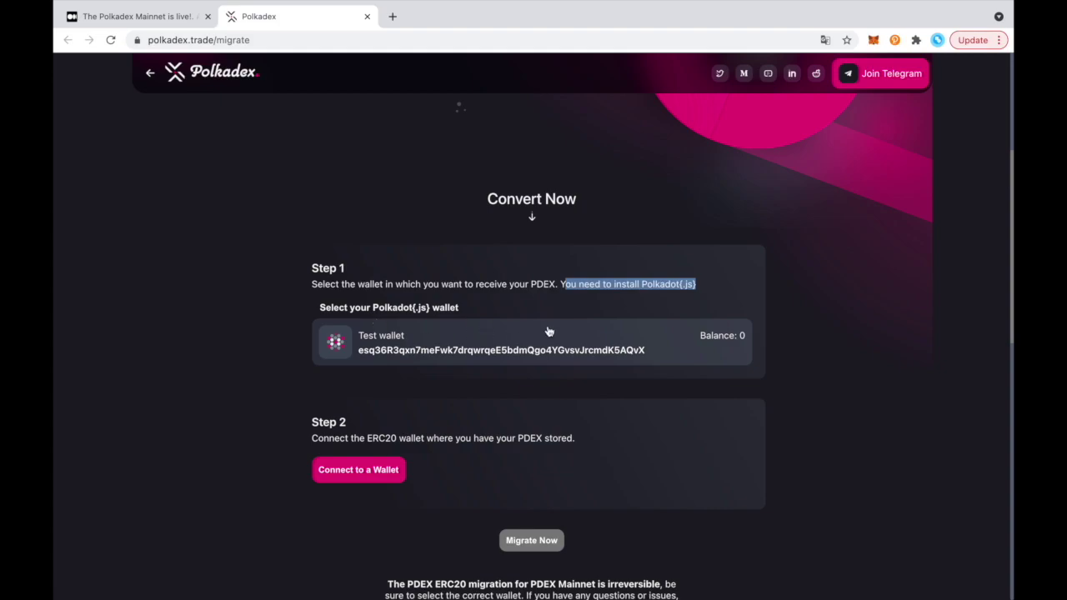
pyautogui.moveTo(664, 353); pyautogui.dragTo(361, 352)
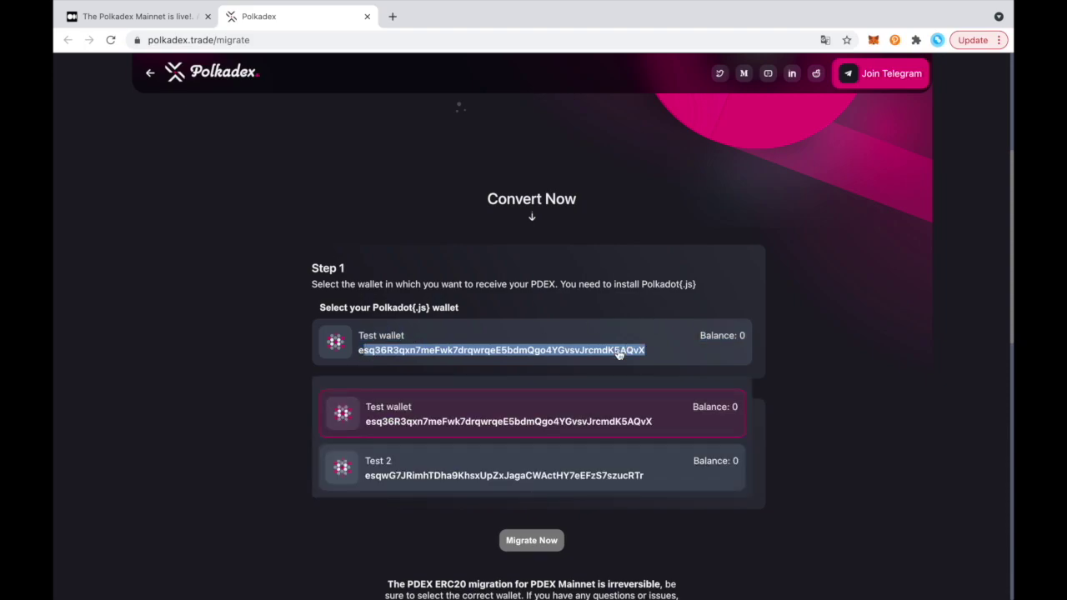
pyautogui.click(447, 340)
pyautogui.click(448, 340)
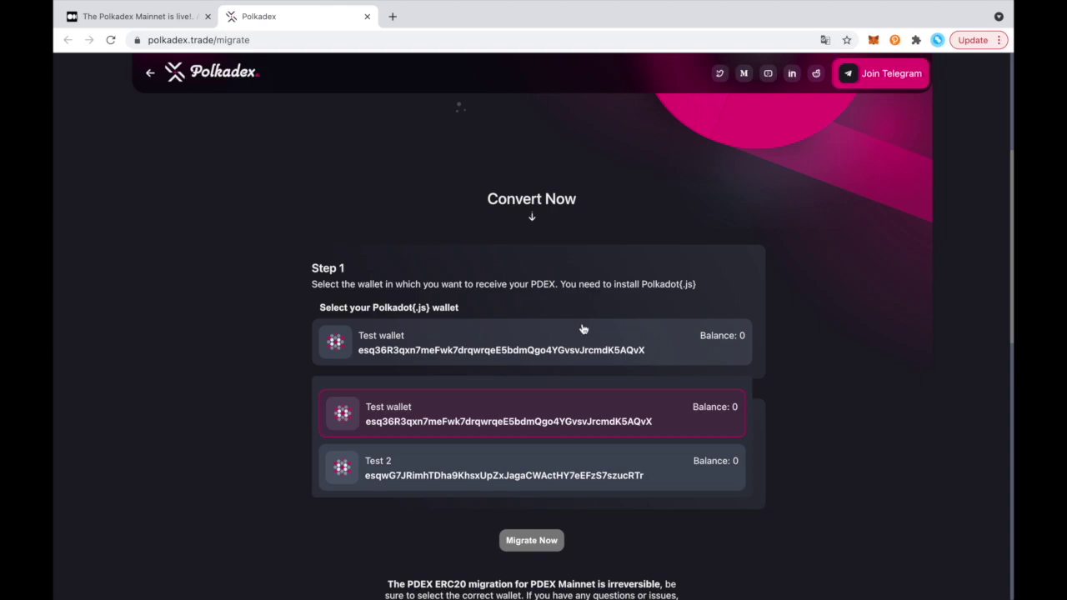
pyautogui.moveTo(652, 352); pyautogui.dragTo(362, 353)
pyautogui.click(439, 238)
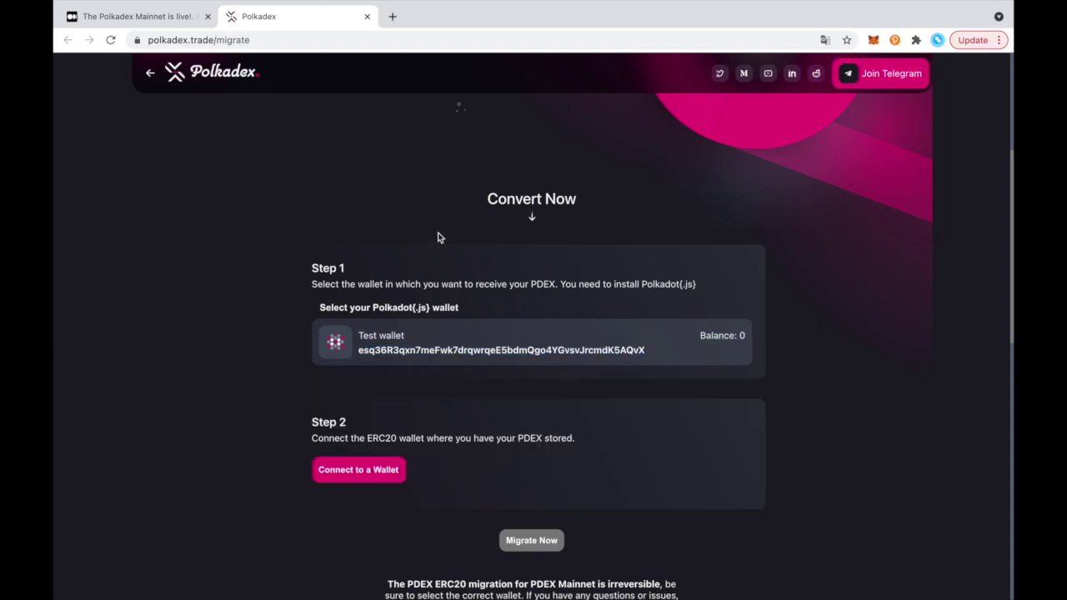
# From the Mainnet article's 'accessible here.' link, open Polkadex Main Network in Polkadot.js Apps
pyautogui.click(171, 24)
pyautogui.scroll(4, 461, 223)
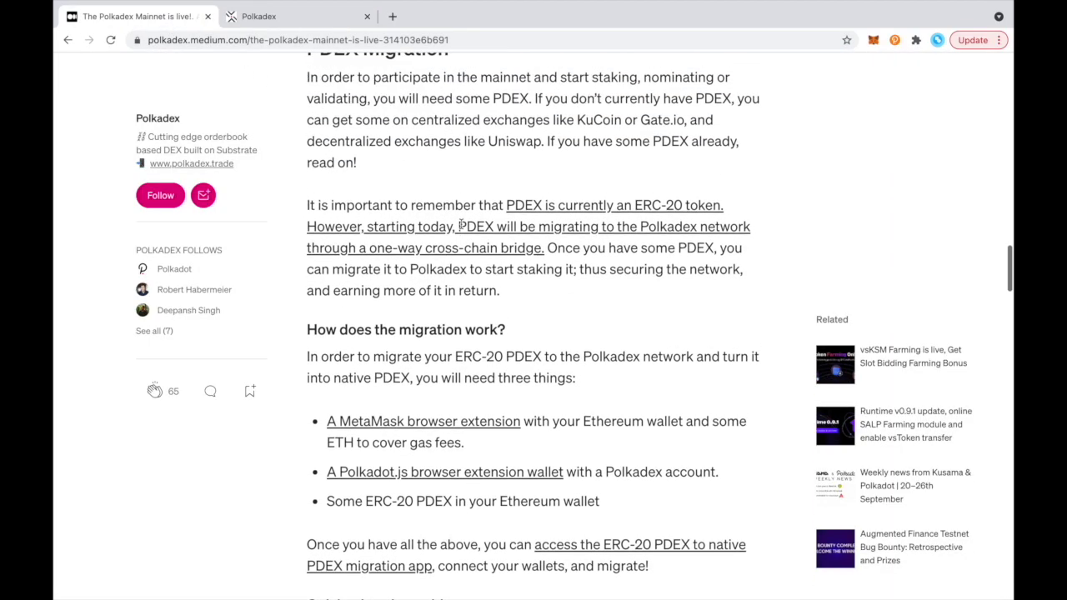
pyautogui.scroll(4, 461, 228)
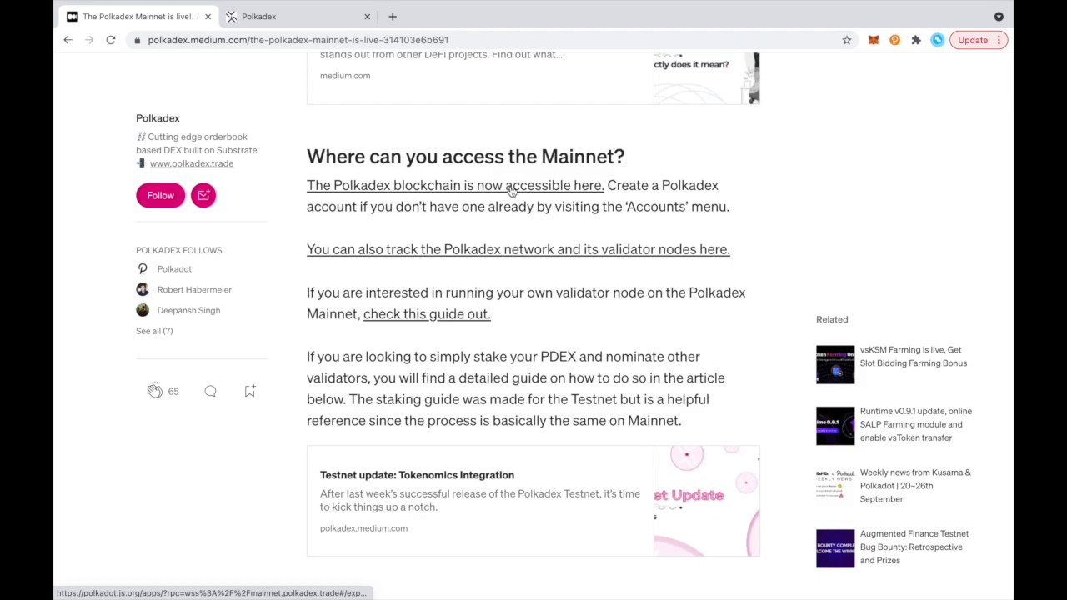
pyautogui.click(511, 190)
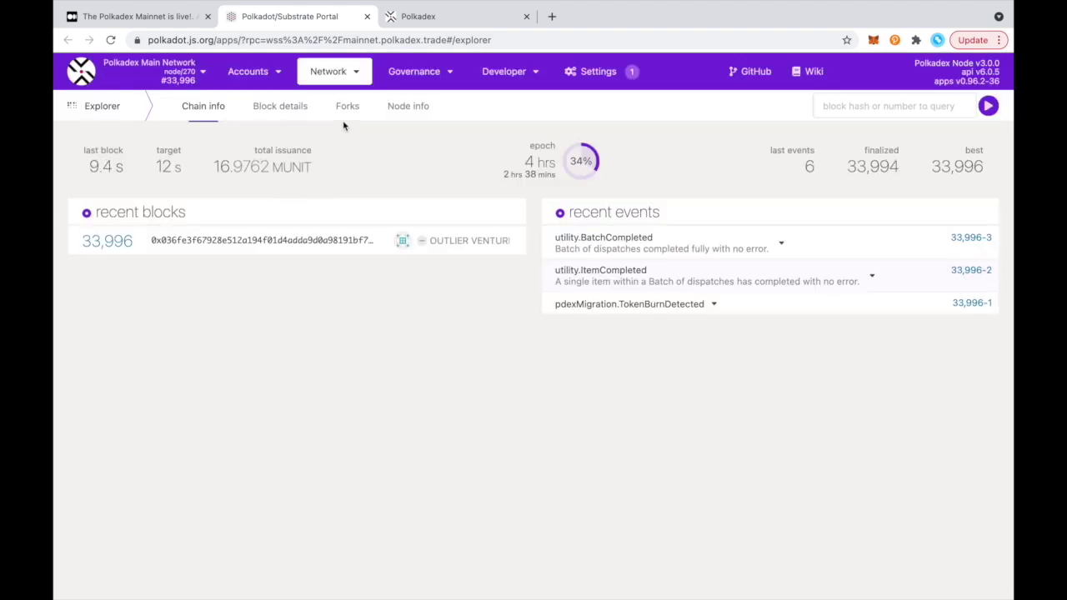
pyautogui.moveTo(342, 80)
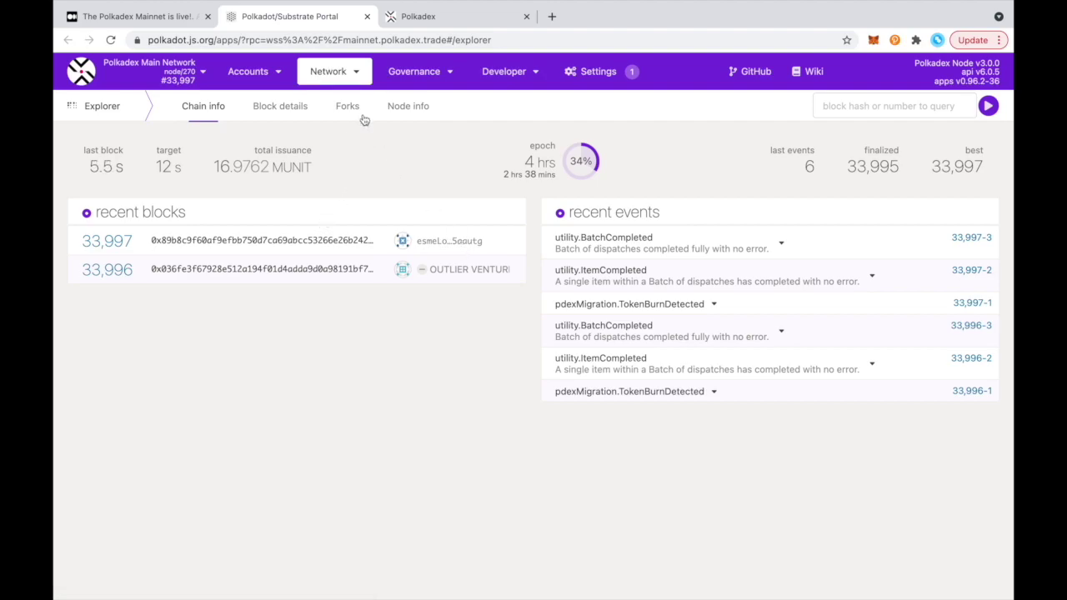
# Show the Staking Waiting list and briefly expand one validator's Nominations (12)
pyautogui.click(346, 122)
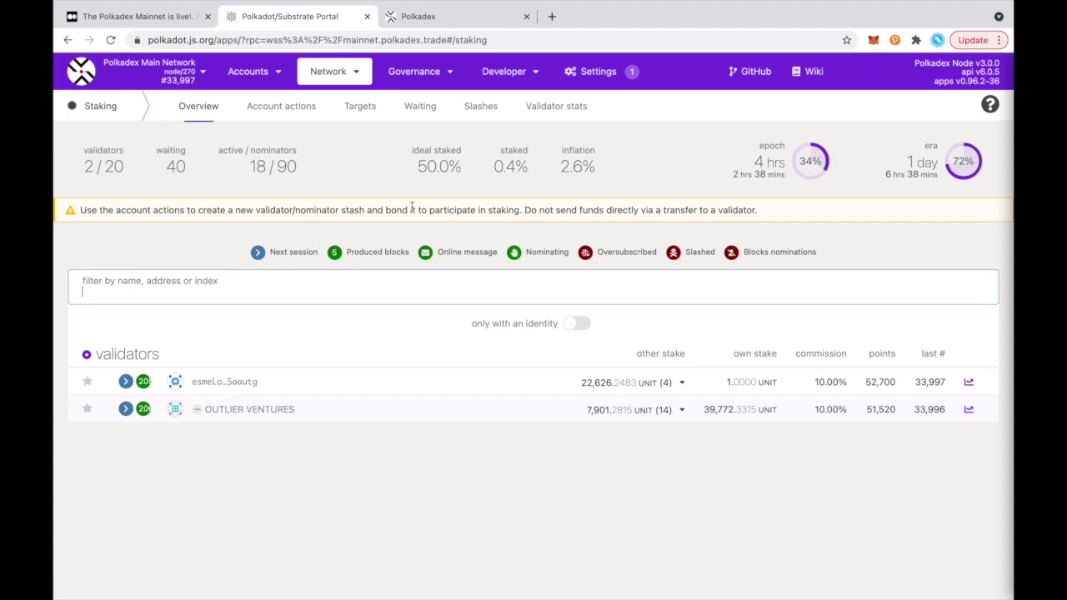
pyautogui.click(419, 110)
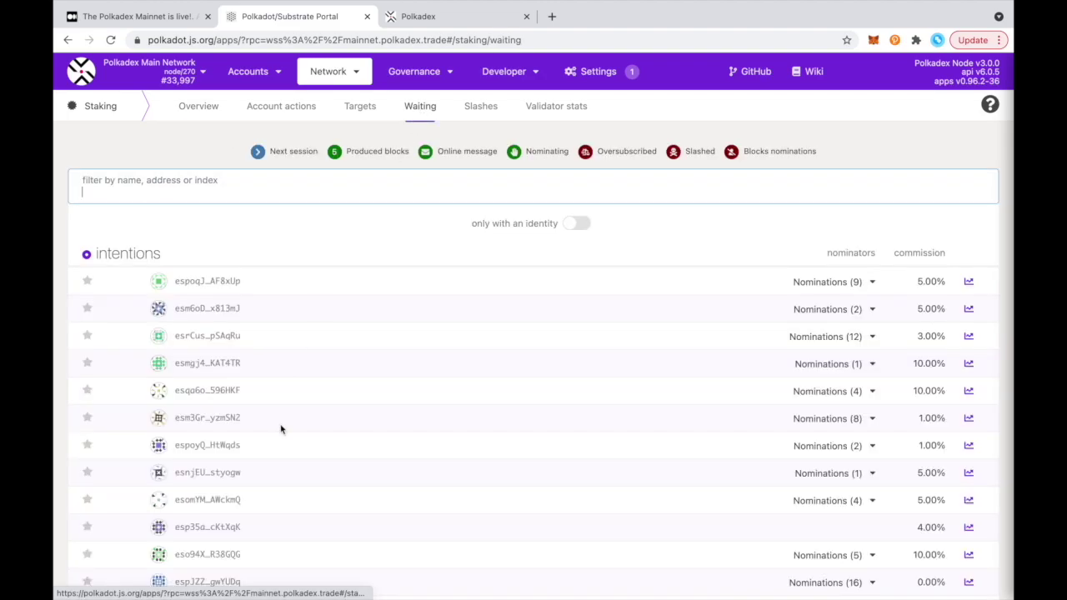
pyautogui.scroll(-3, 281, 429)
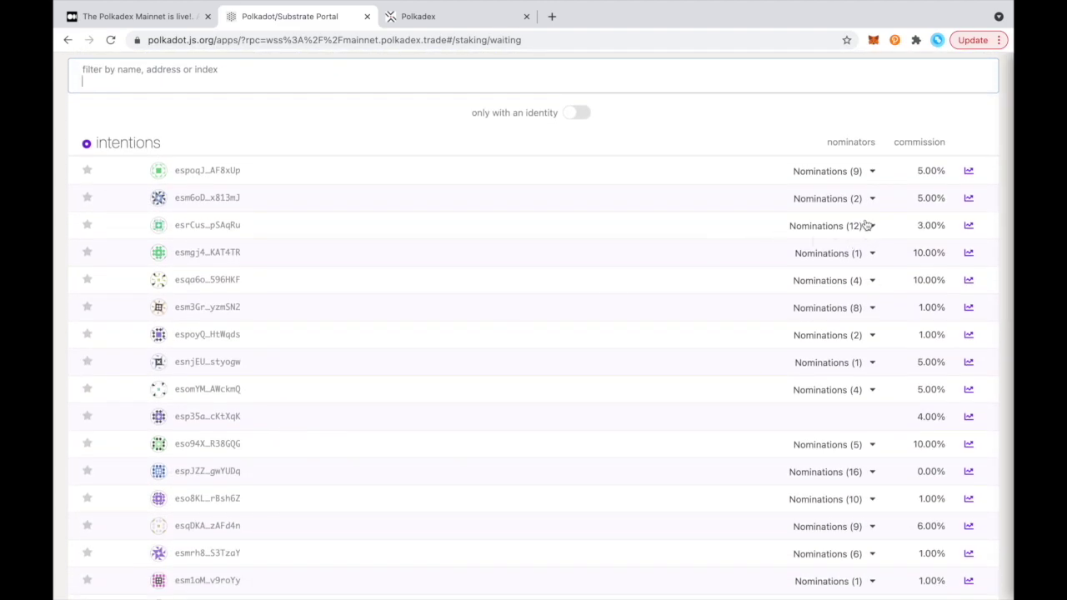
pyautogui.click(867, 225)
pyautogui.click(867, 225)
pyautogui.scroll(3, 867, 227)
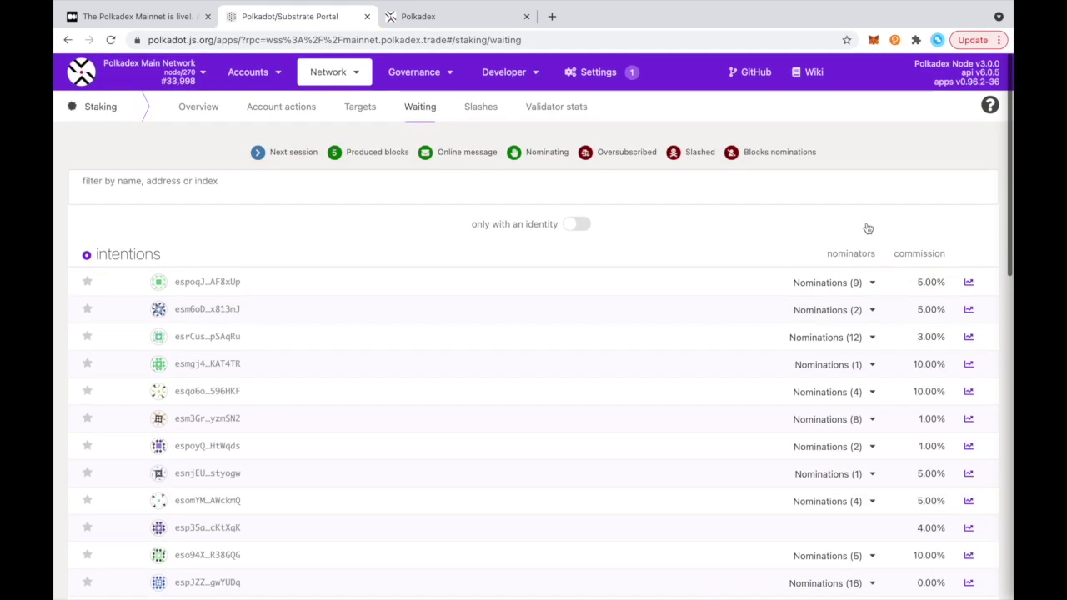
pyautogui.moveTo(280, 77)
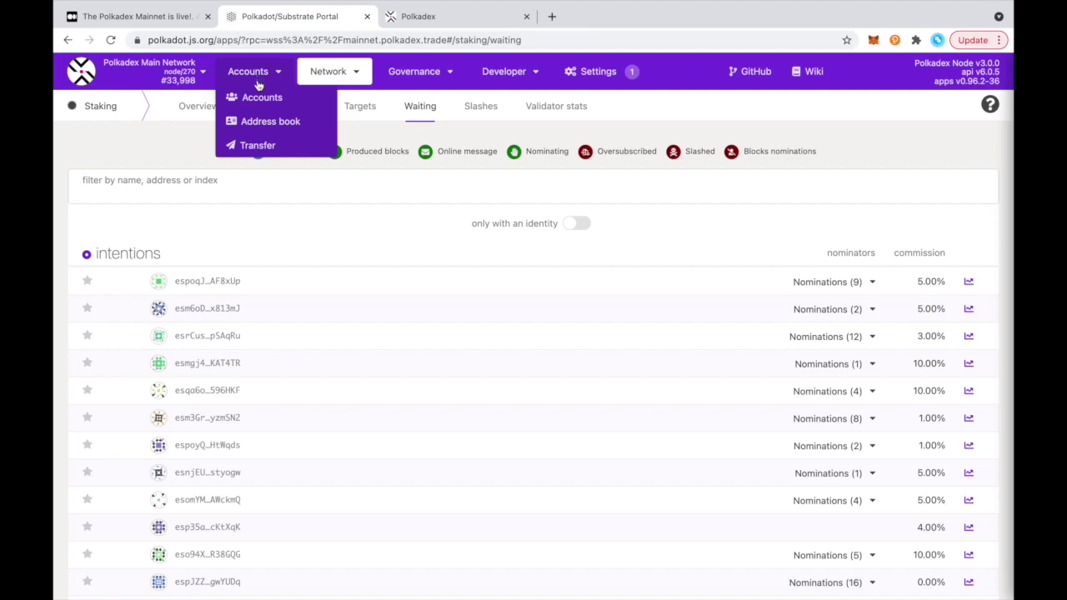
# Open TEST WALLET (EXTENSION) from My accounts and select its full address
pyautogui.click(260, 97)
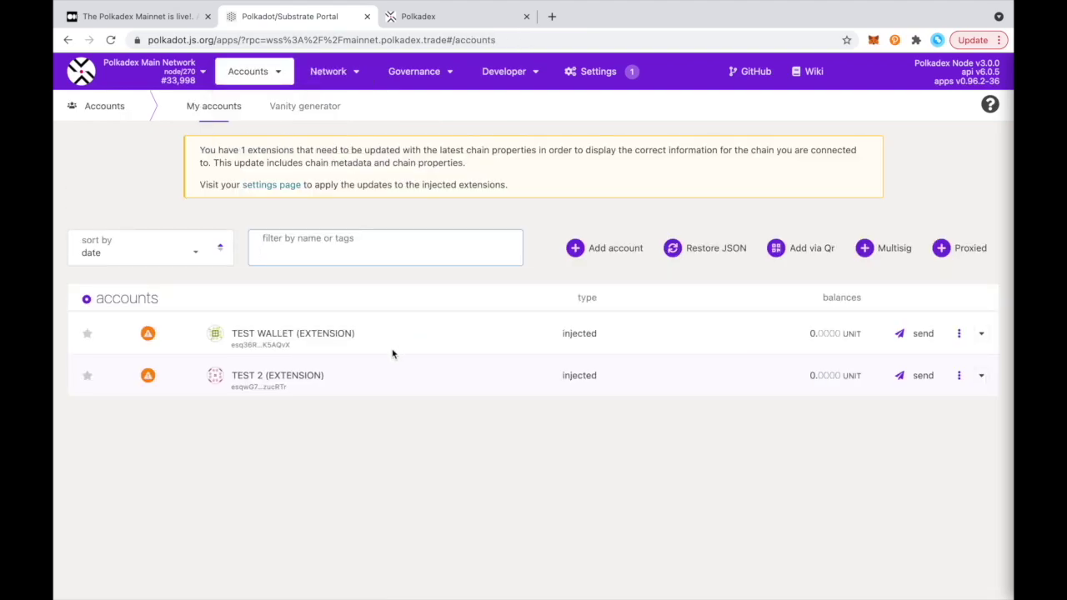
pyautogui.click(285, 335)
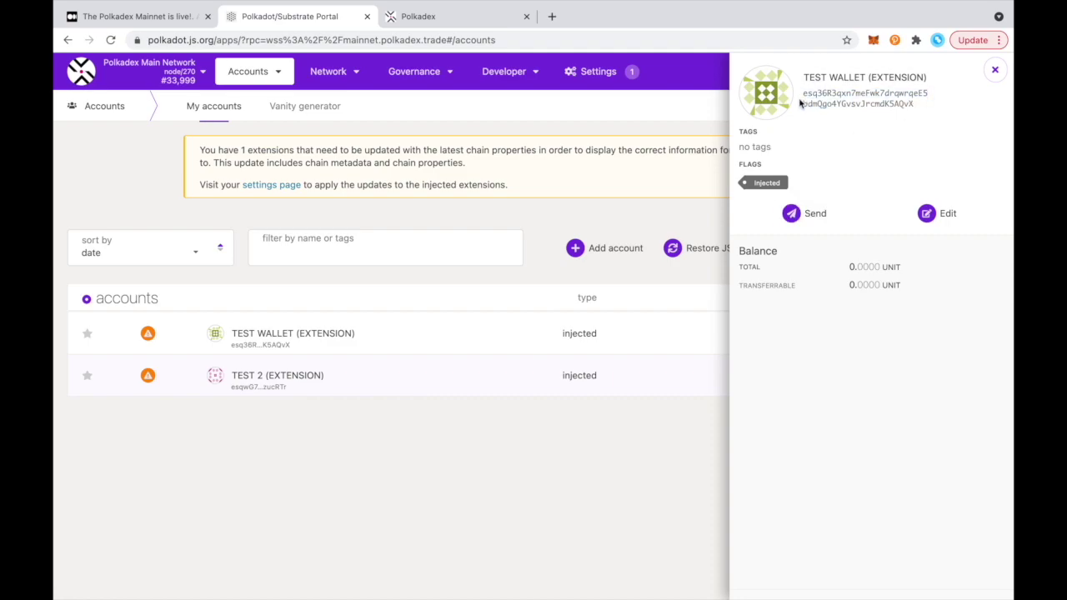
pyautogui.tripleClick(928, 101)
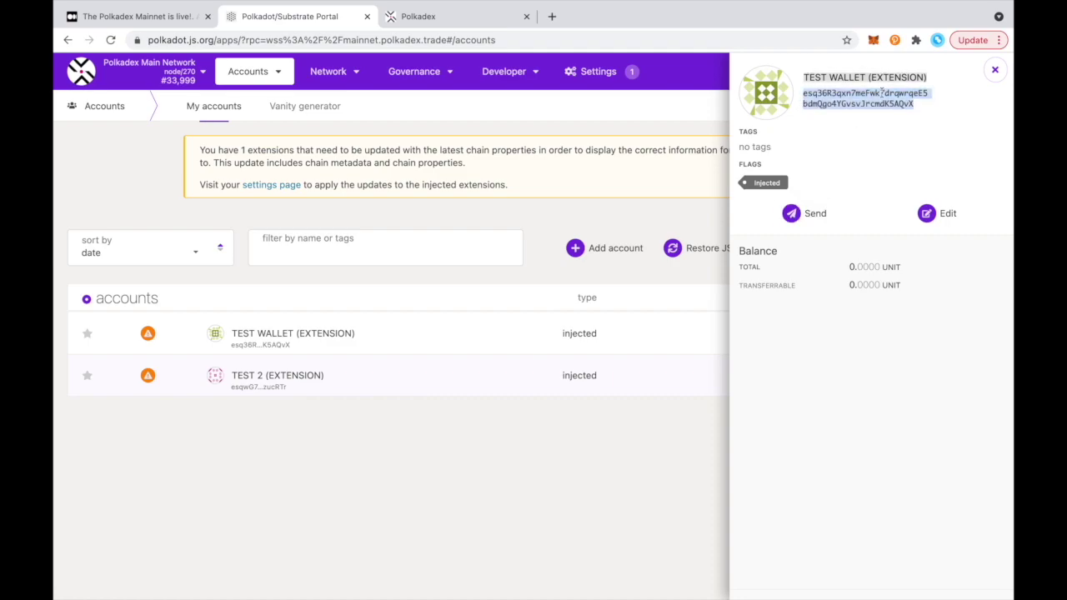
# Back on the Polkadex migration page, keep Test wallet as the Step 1 recipient
pyautogui.click(463, 20)
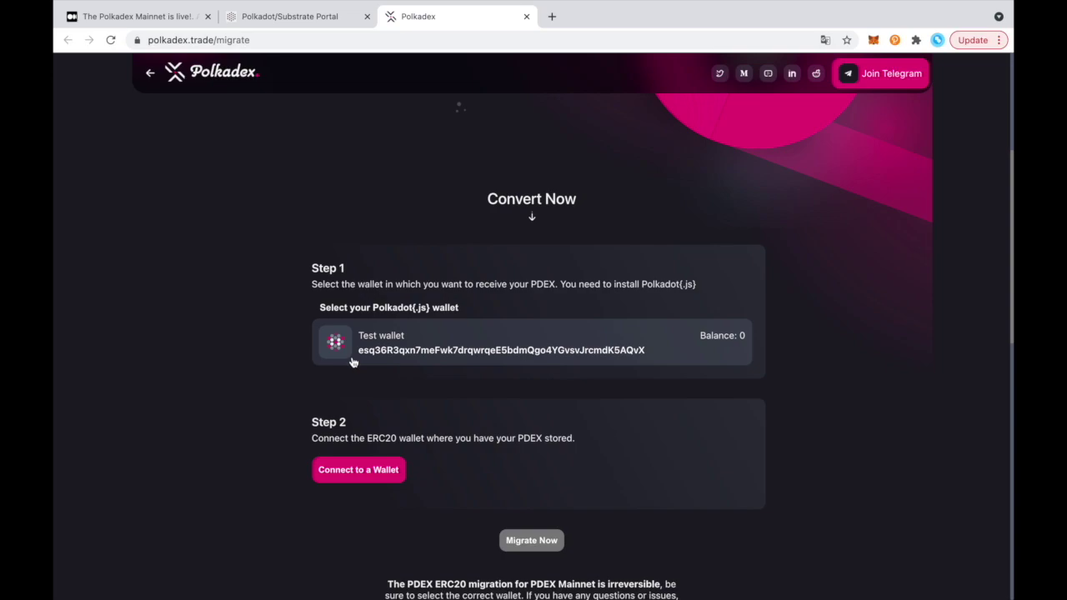
pyautogui.moveTo(360, 350); pyautogui.dragTo(645, 350)
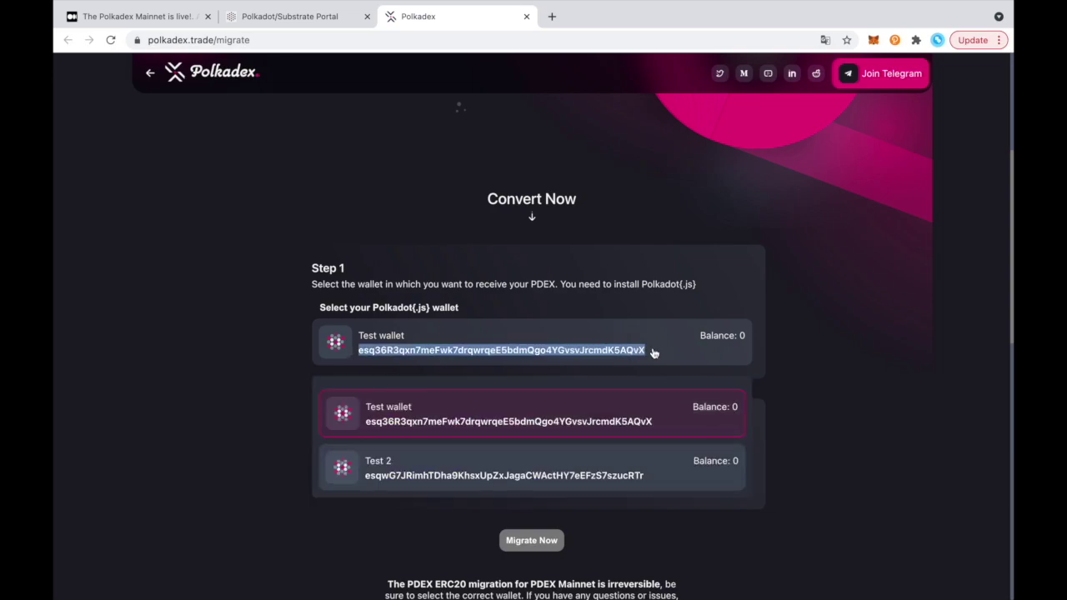
pyautogui.click(838, 281)
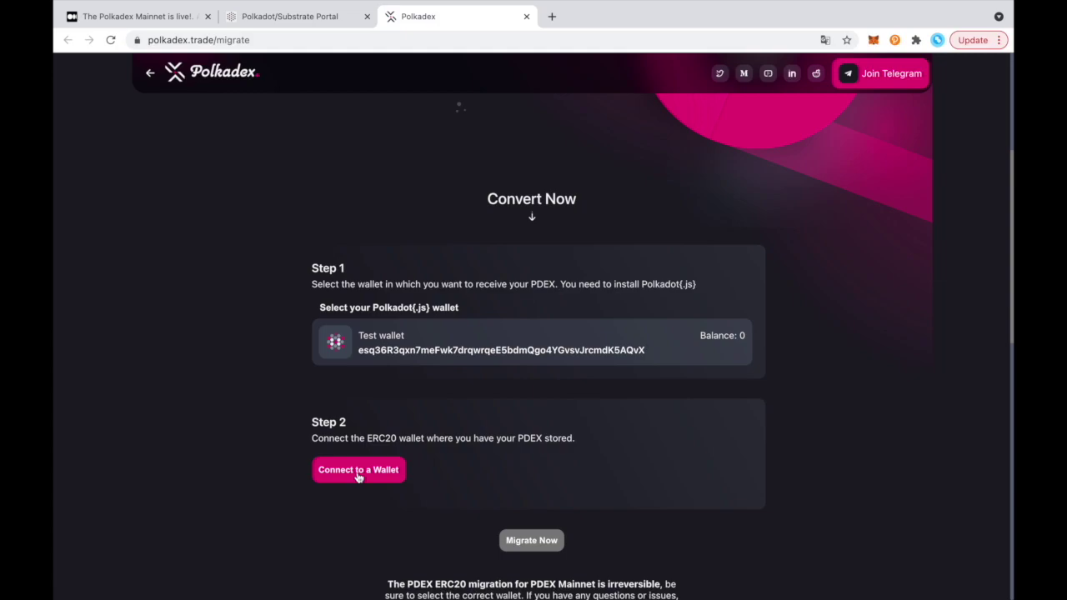
# Connect the MetaMask ERC-20 wallet holding 7.708 PDEX and start the migration with Migrate Now
pyautogui.click(872, 40)
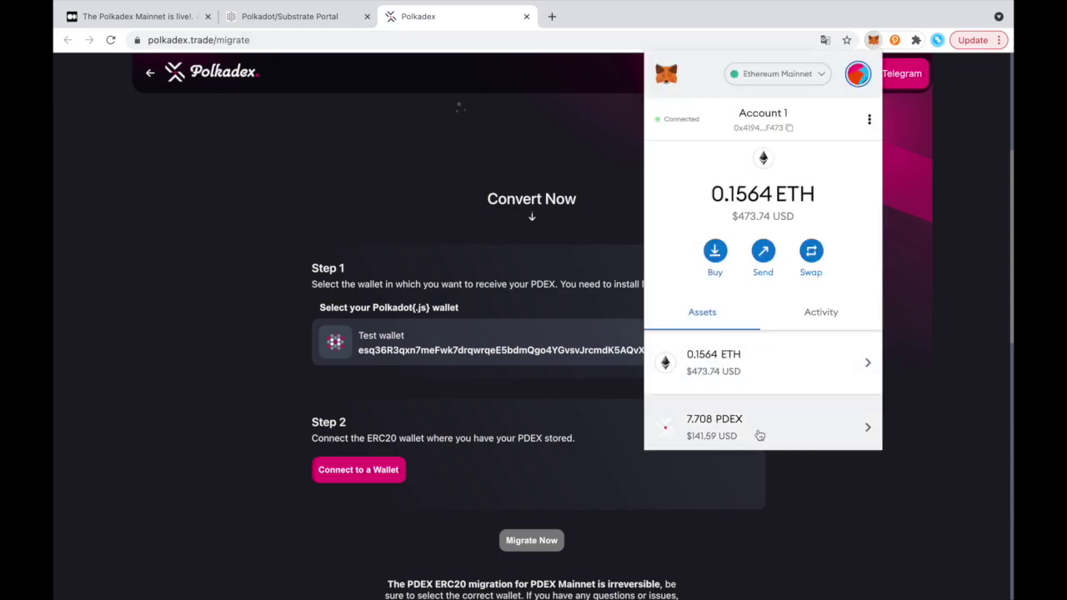
pyautogui.click(288, 525)
pyautogui.click(378, 470)
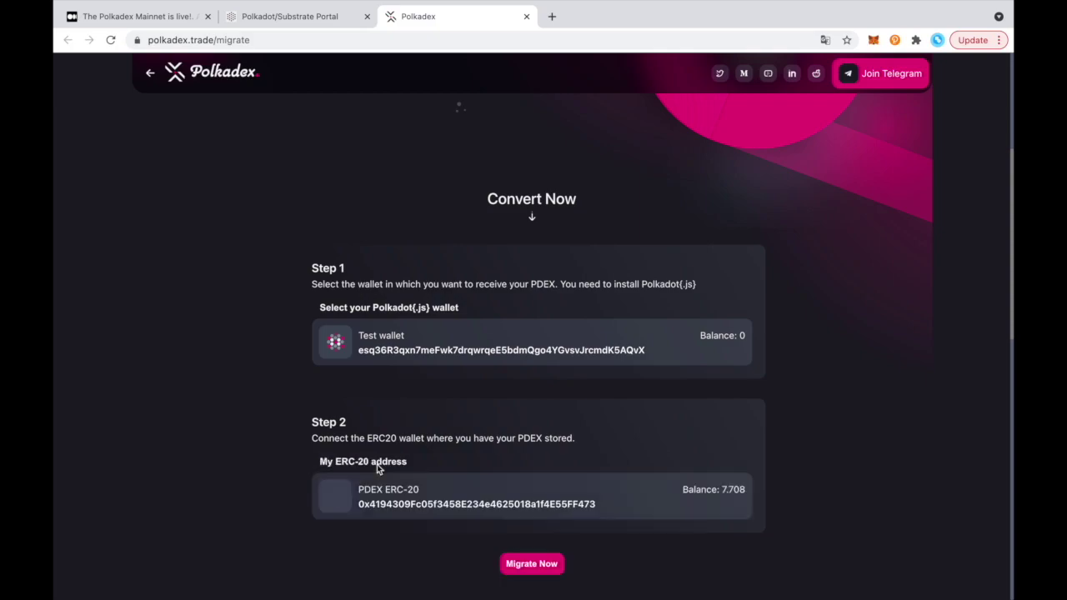
pyautogui.scroll(-2, 593, 416)
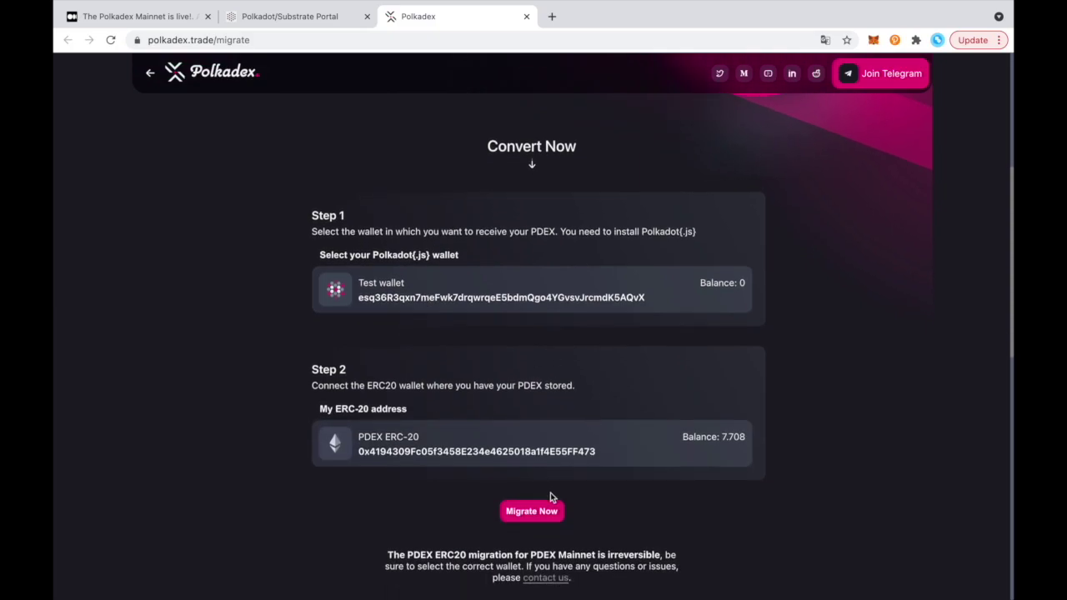
pyautogui.scroll(-2, 550, 497)
pyautogui.click(537, 472)
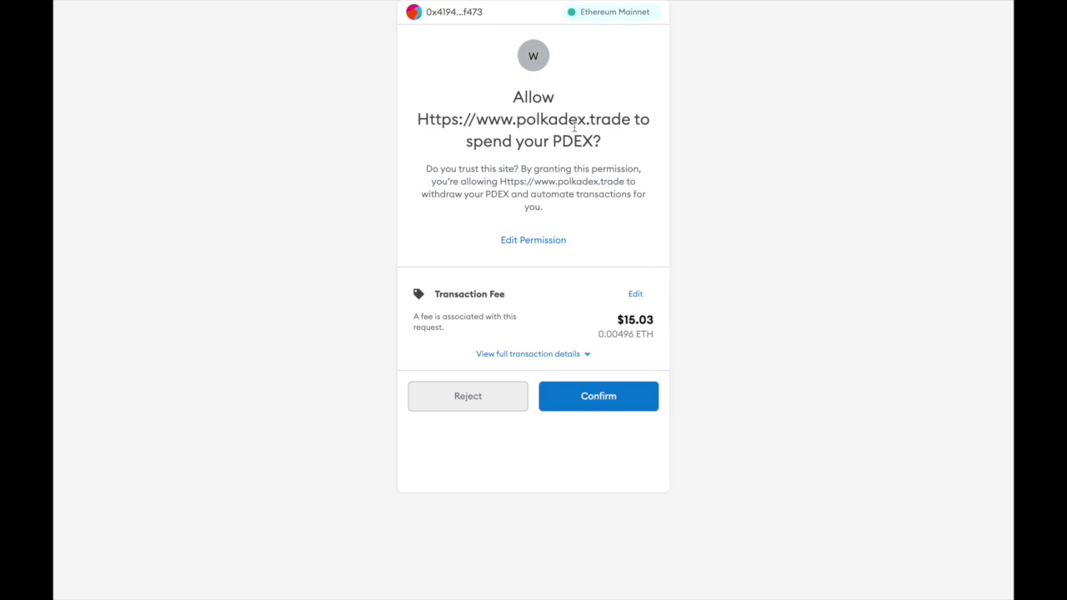
# Confirm in MetaMask that polkadex.trade may spend the PDEX for the $15.64 fee
pyautogui.moveTo(604, 142); pyautogui.dragTo(534, 142)
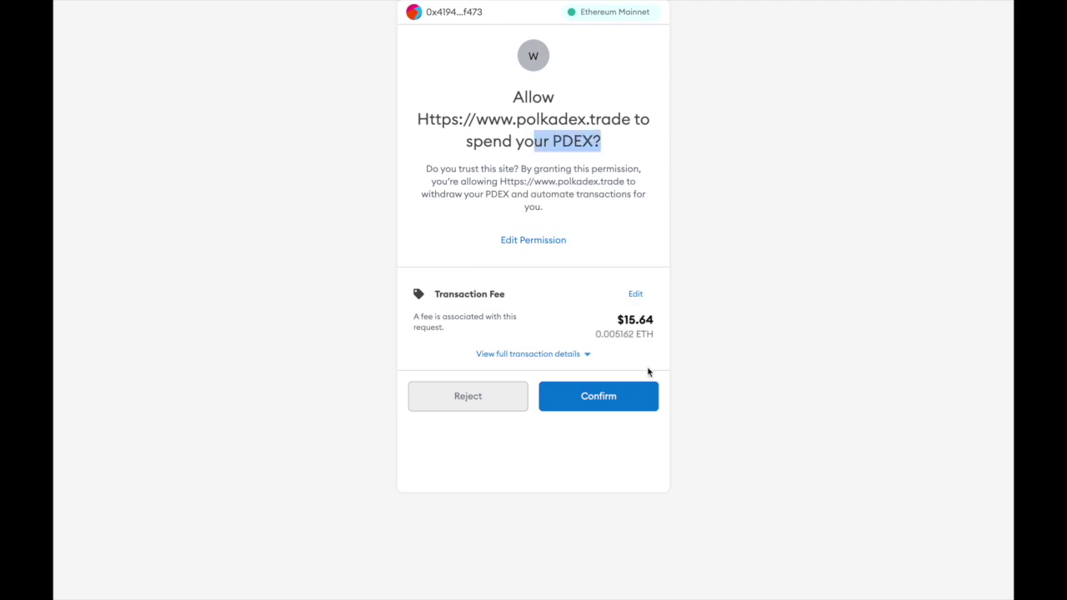
pyautogui.click(626, 320)
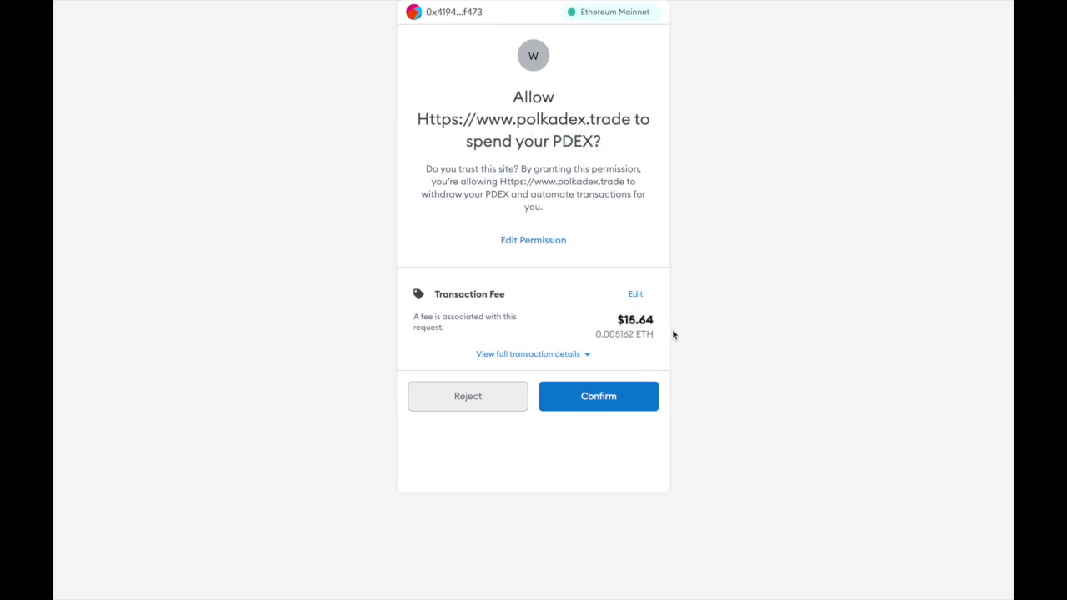
pyautogui.click(621, 397)
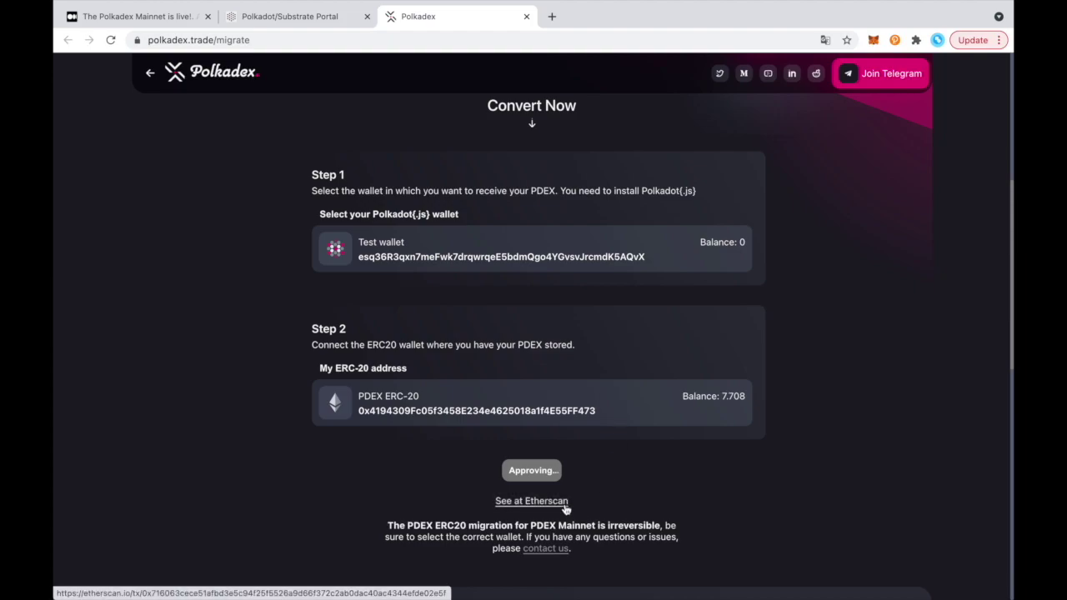
# Open the pending approval on Etherscan via the 'See at Etherscan' link
pyautogui.click(531, 501)
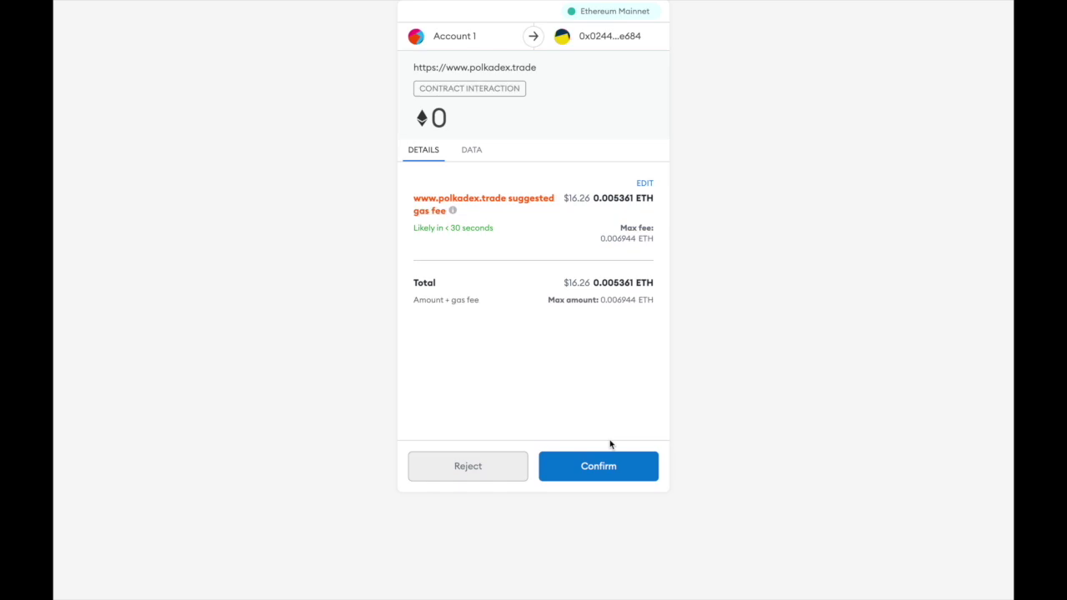
# Confirm the $16.26 (0.005361 ETH) polkadex.trade contract interaction in MetaMask
pyautogui.click(623, 472)
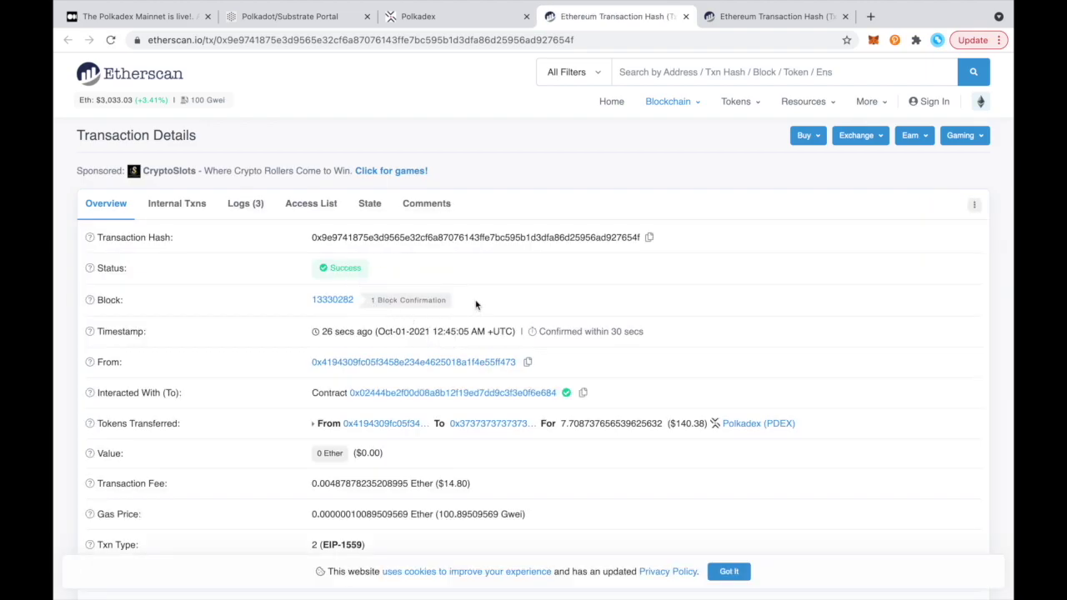
# Note the transaction's 1 Block Confirmation and check progress on the Polkadex migration page
pyautogui.moveTo(466, 303); pyautogui.dragTo(381, 300)
pyautogui.tripleClick(371, 301)
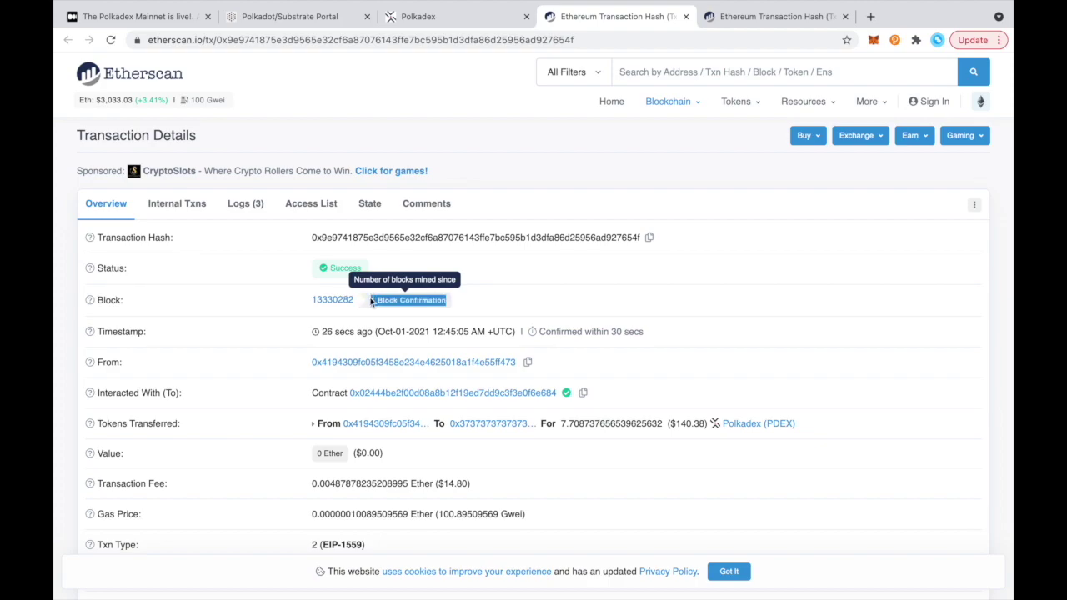
pyautogui.moveTo(498, 295); pyautogui.dragTo(367, 306)
pyautogui.click(416, 16)
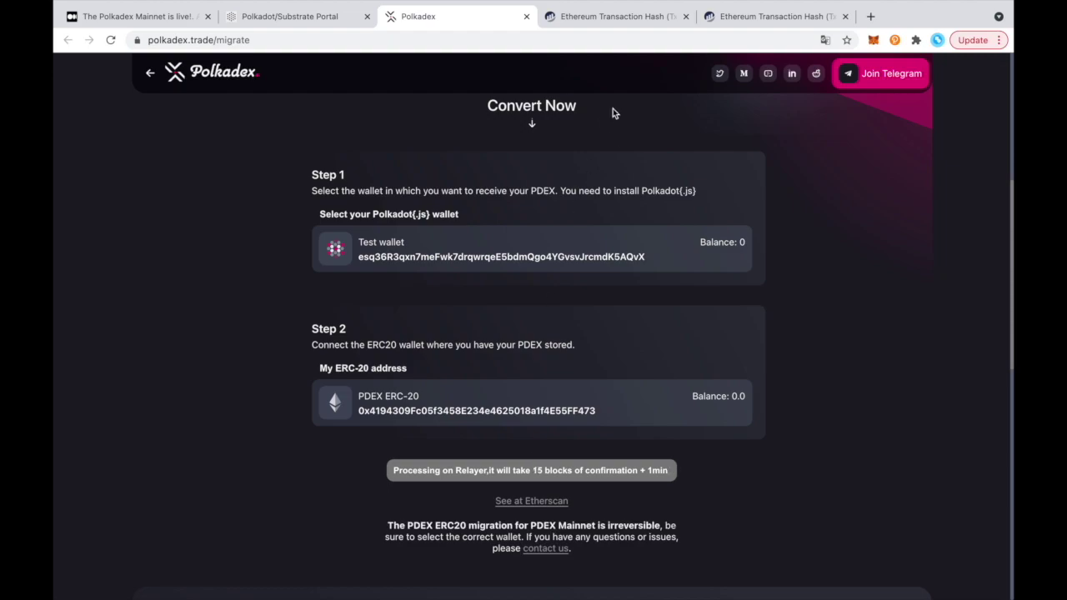
pyautogui.click(592, 16)
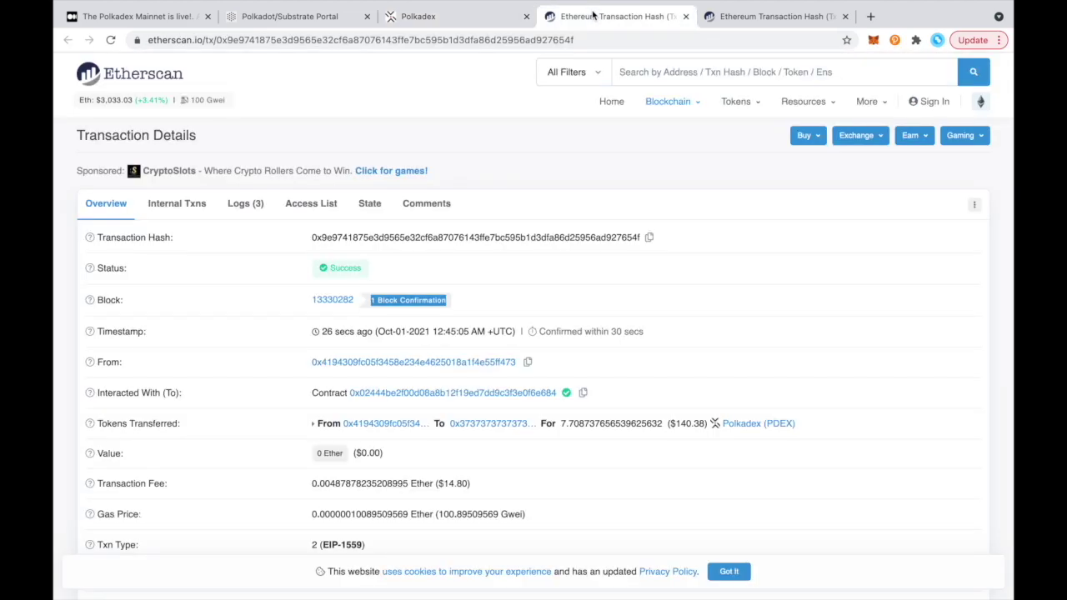
# Reload the Etherscan transaction page so it shows 11 block confirmations
pyautogui.click(502, 296)
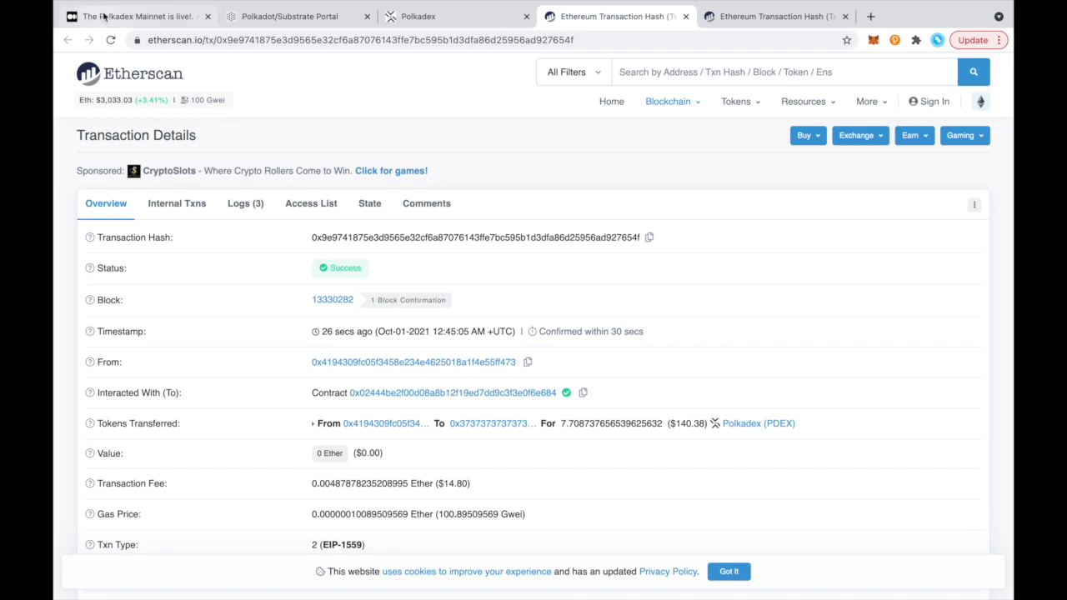
pyautogui.click(111, 39)
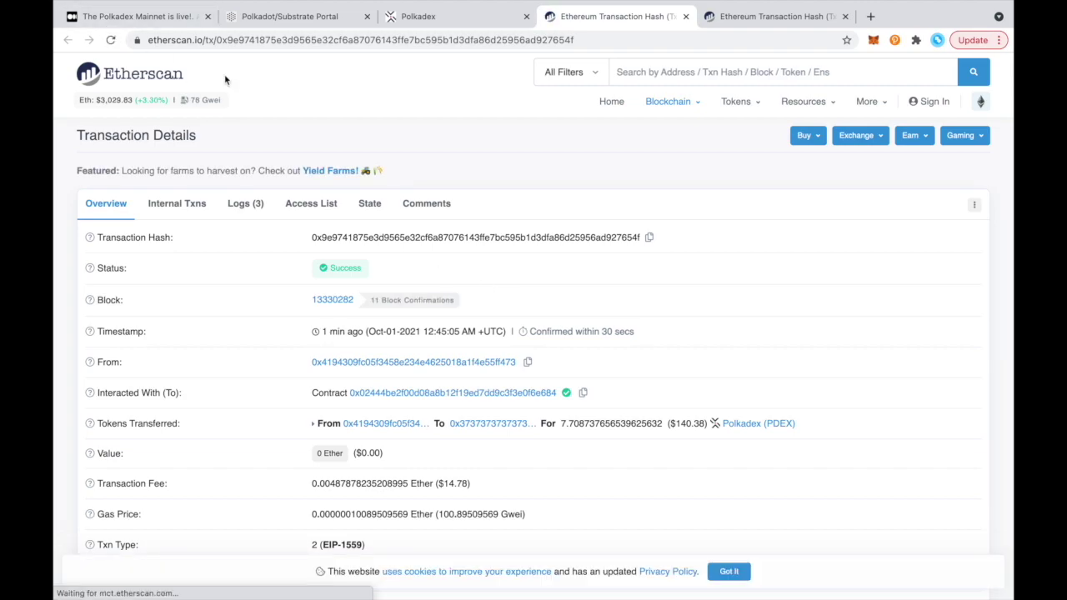
pyautogui.tripleClick(423, 296)
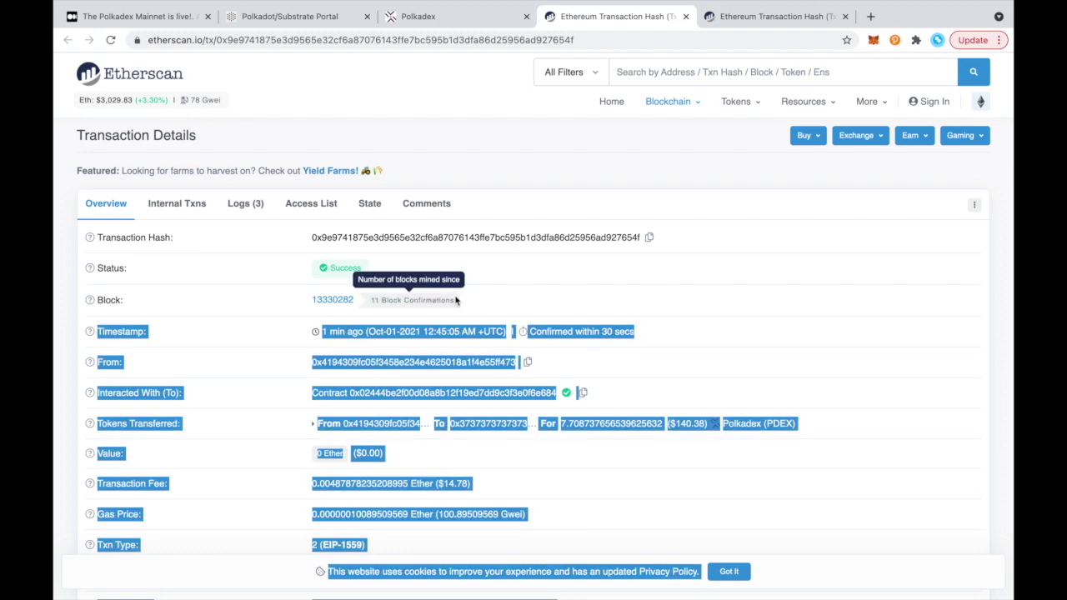
pyautogui.click(494, 299)
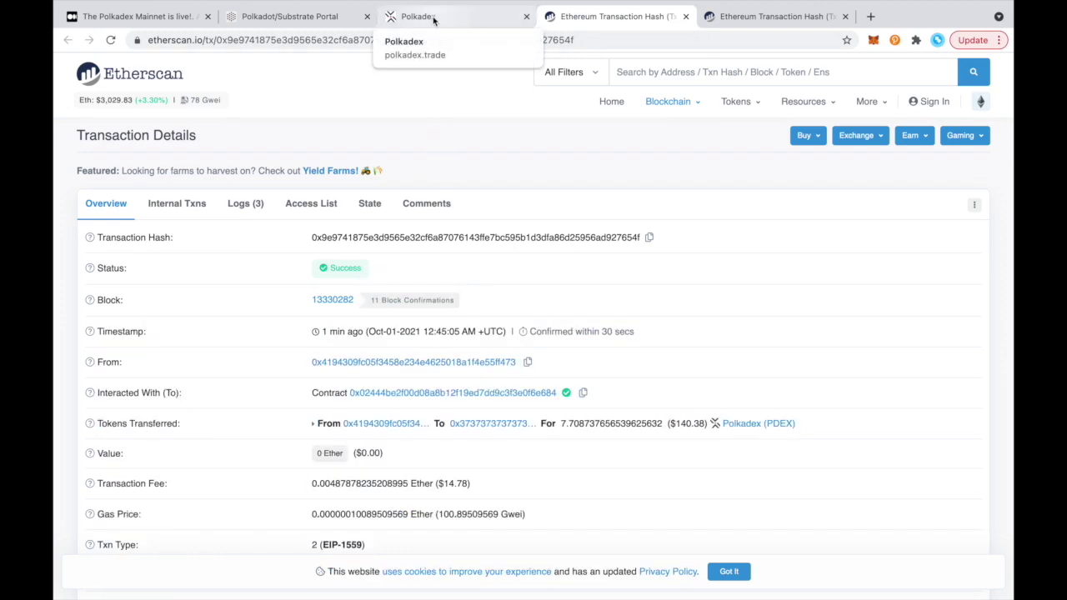
# Confirm TEST WALLET still holds 0.0000 UNIT, then revisit the Polkadex page and the Etherscan transaction
pyautogui.click(312, 18)
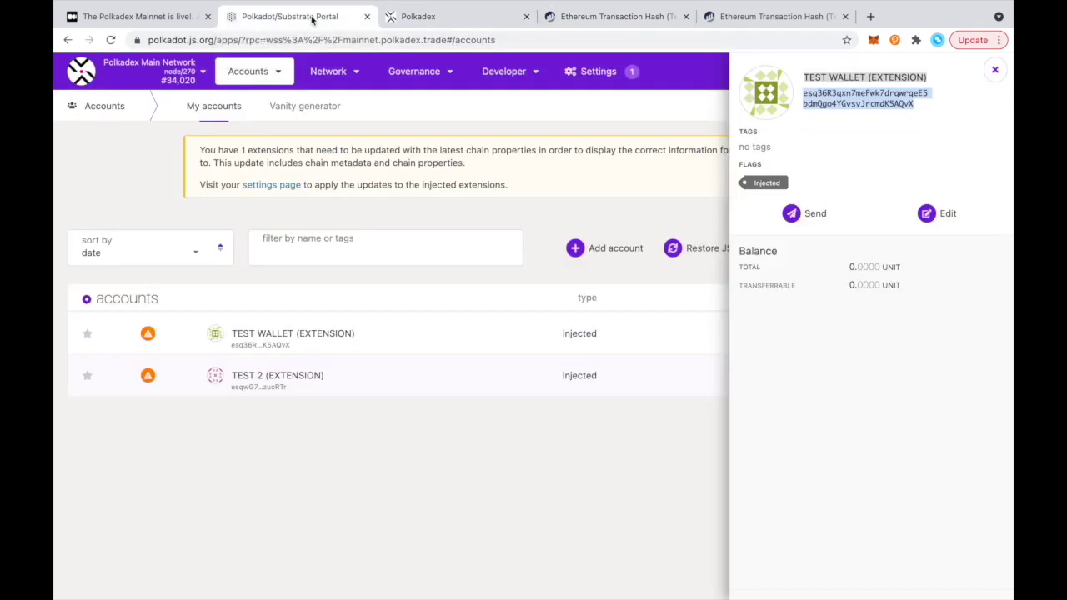
pyautogui.click(995, 69)
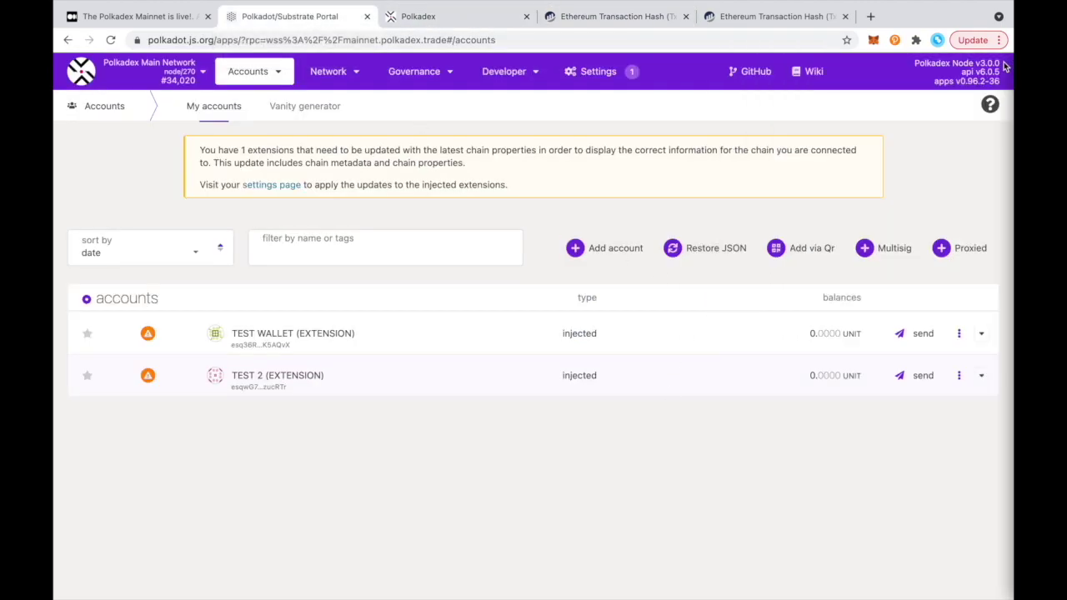
pyautogui.moveTo(864, 336); pyautogui.dragTo(788, 333)
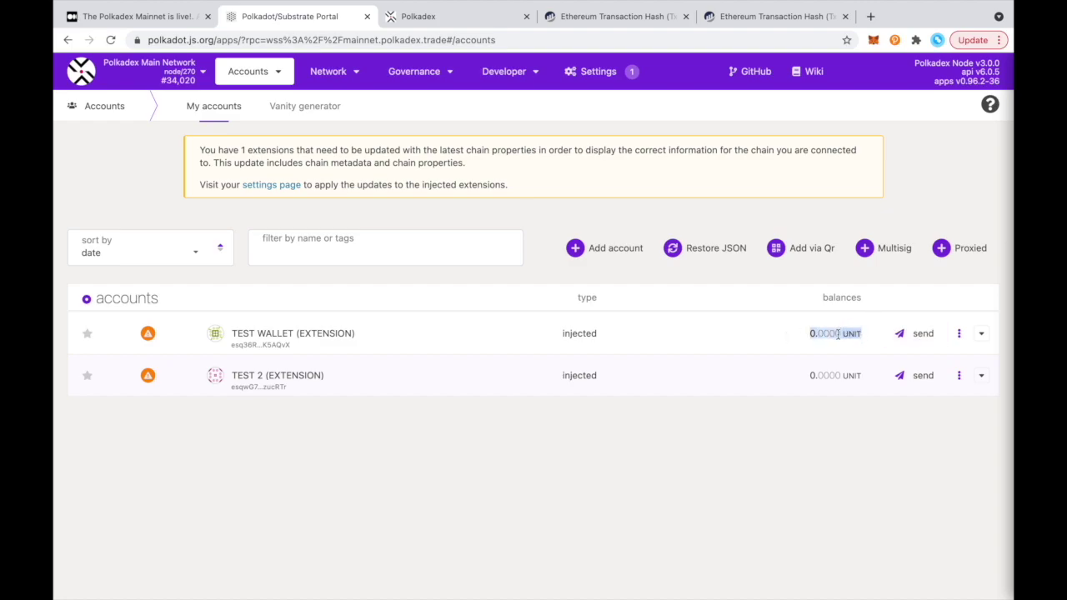
pyautogui.click(493, 15)
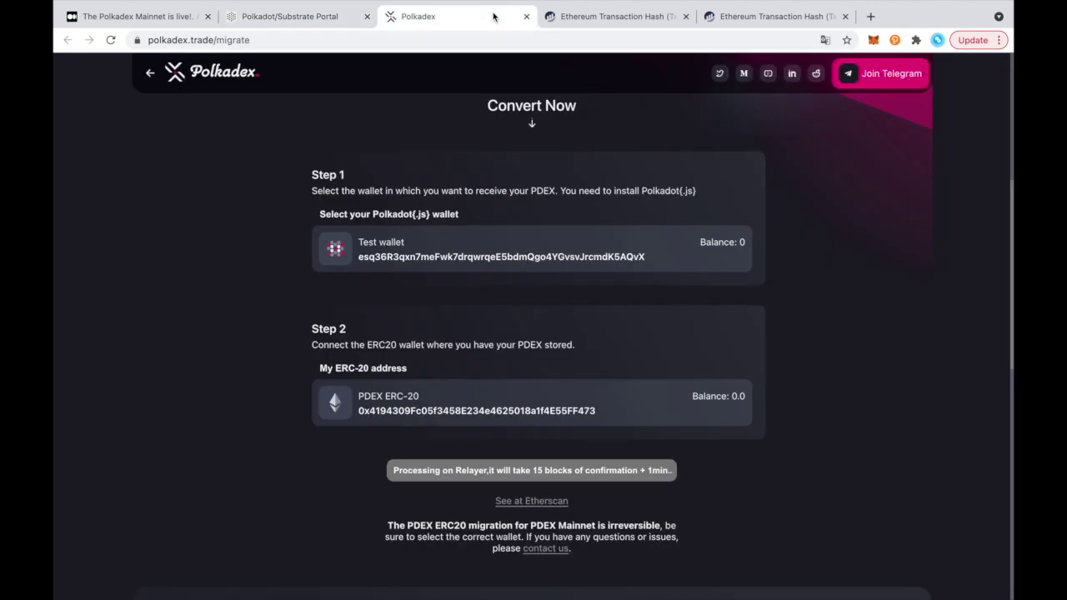
pyautogui.click(566, 19)
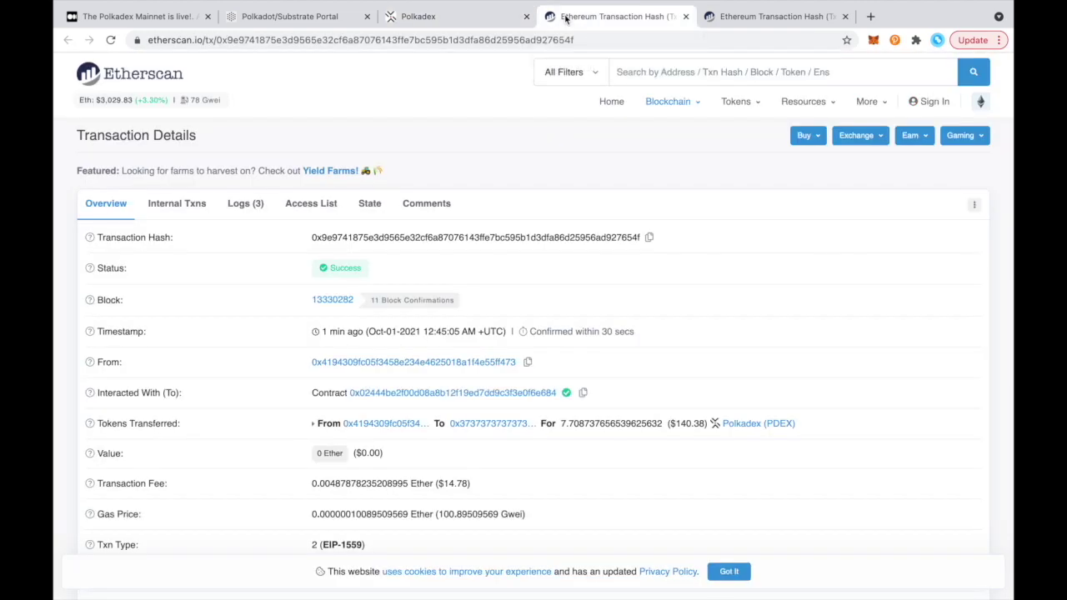
# Refresh the Etherscan migration transaction until it shows 15 block confirmations, then recheck Polkadot.js balances
pyautogui.click(115, 42)
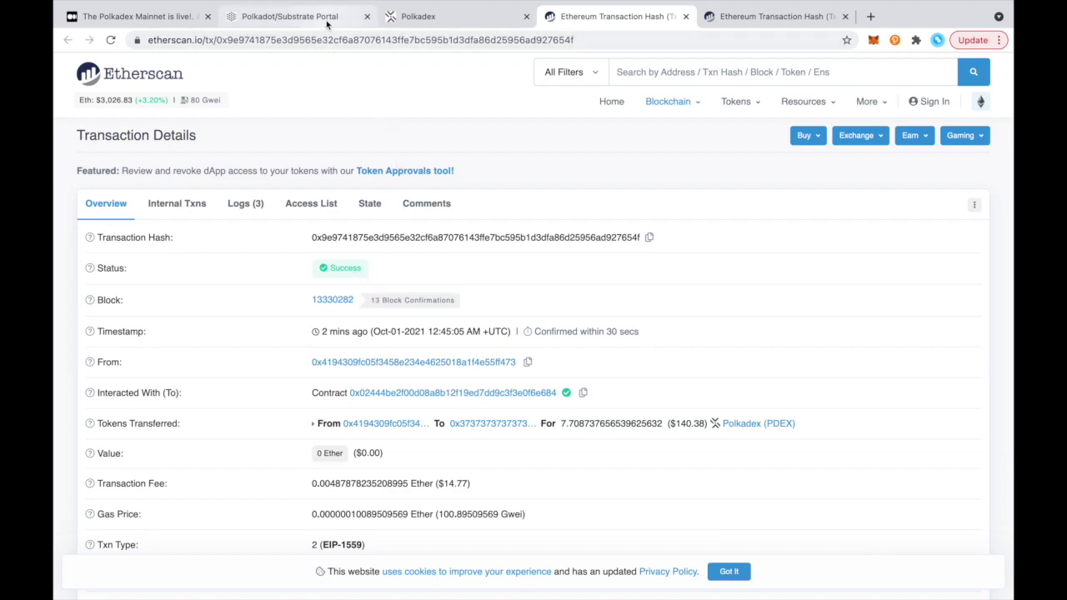
pyautogui.click(111, 40)
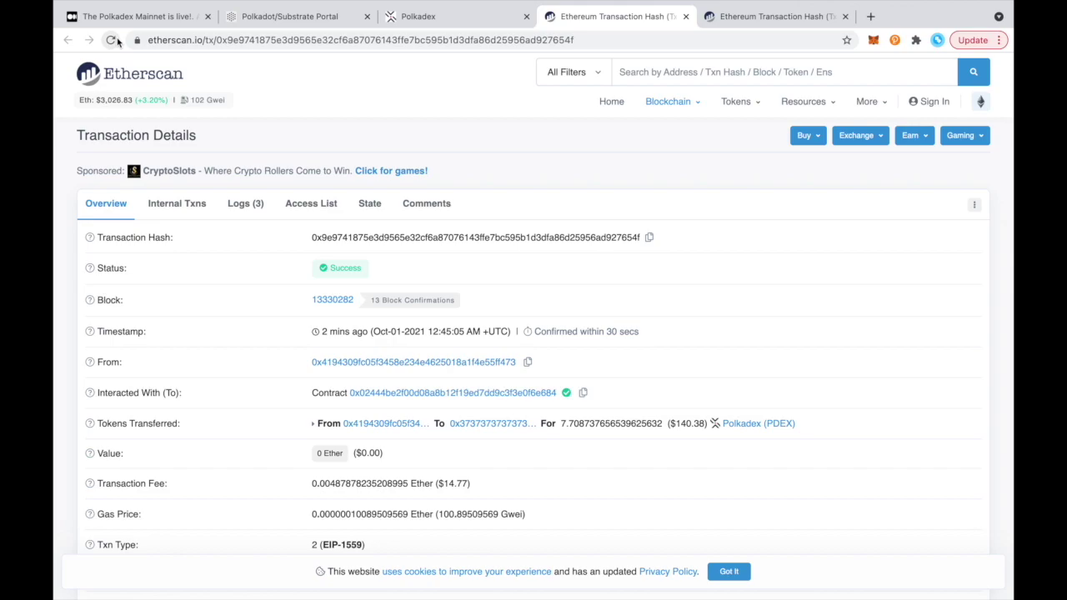
pyautogui.click(116, 41)
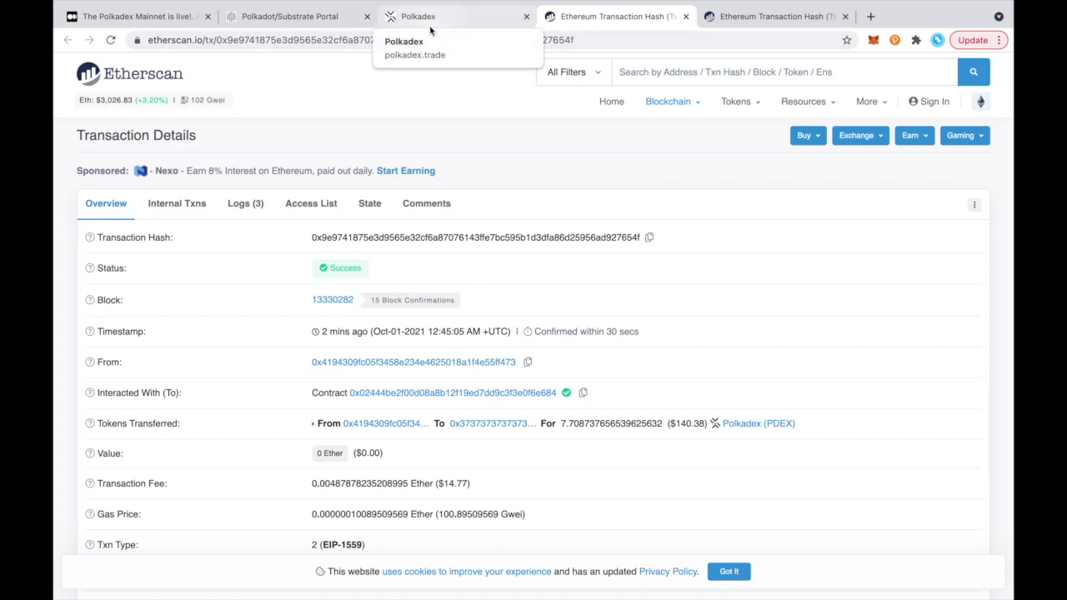
pyautogui.click(305, 24)
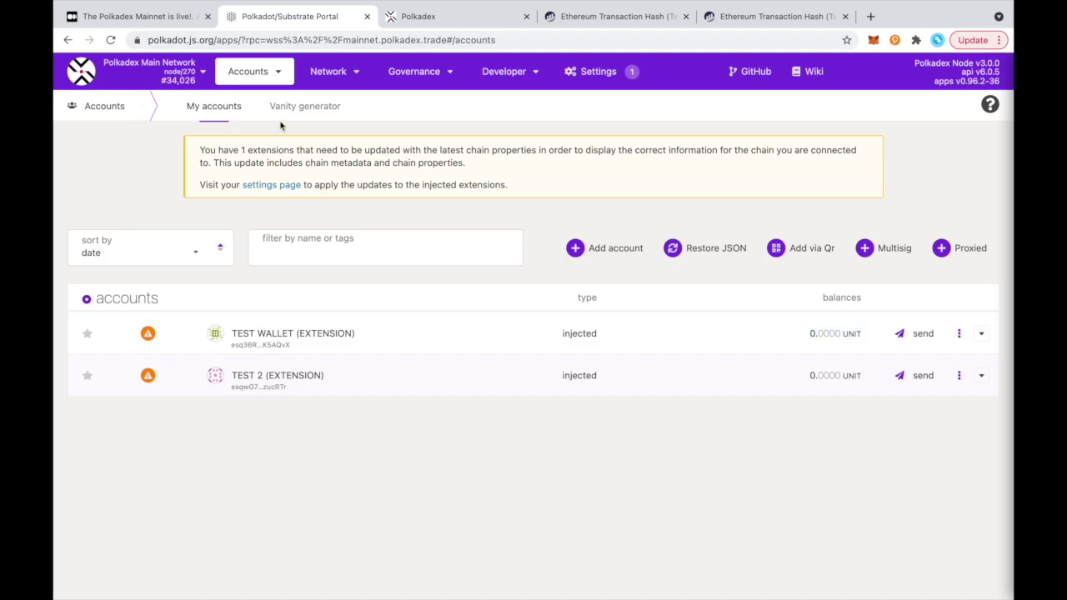
# Return to the Polkadex migration page showing relayer processing and an ERC-20 PDEX balance of 0.0
pyautogui.click(421, 16)
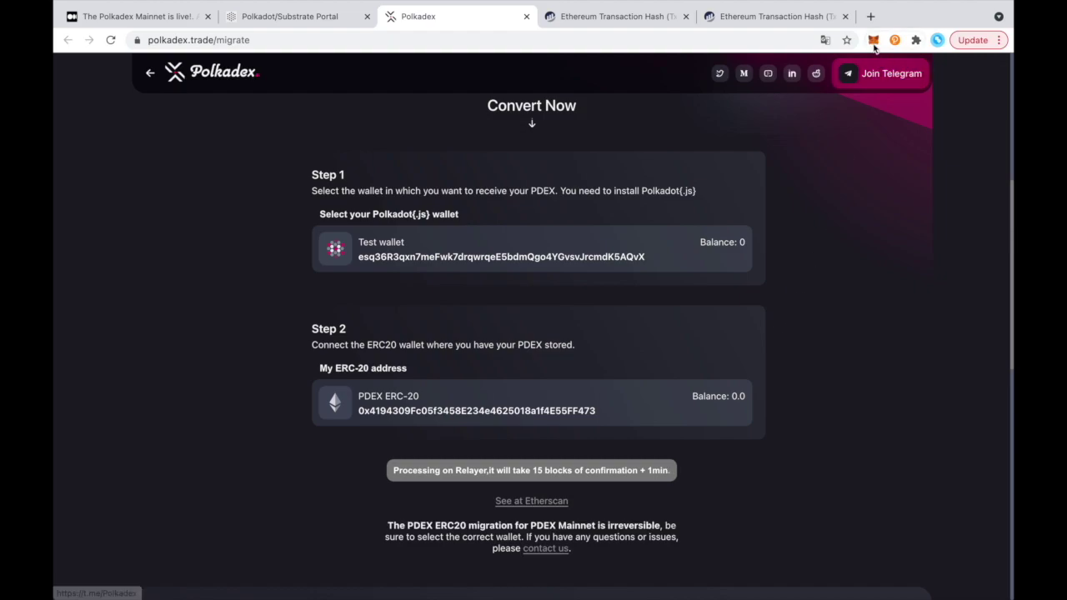
pyautogui.click(872, 40)
pyautogui.scroll(-3, 811, 395)
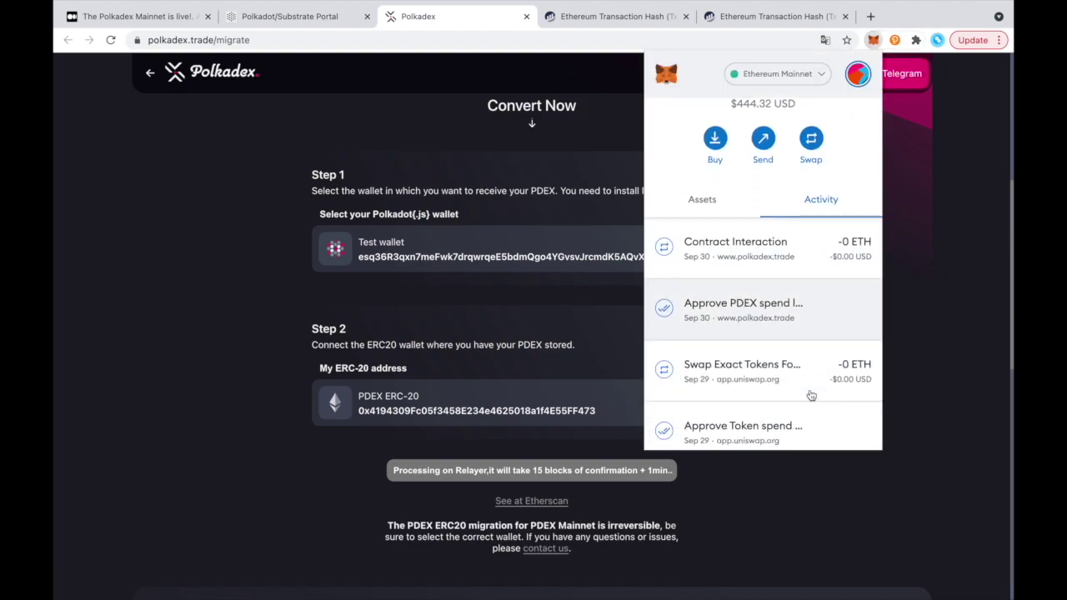
pyautogui.click(702, 199)
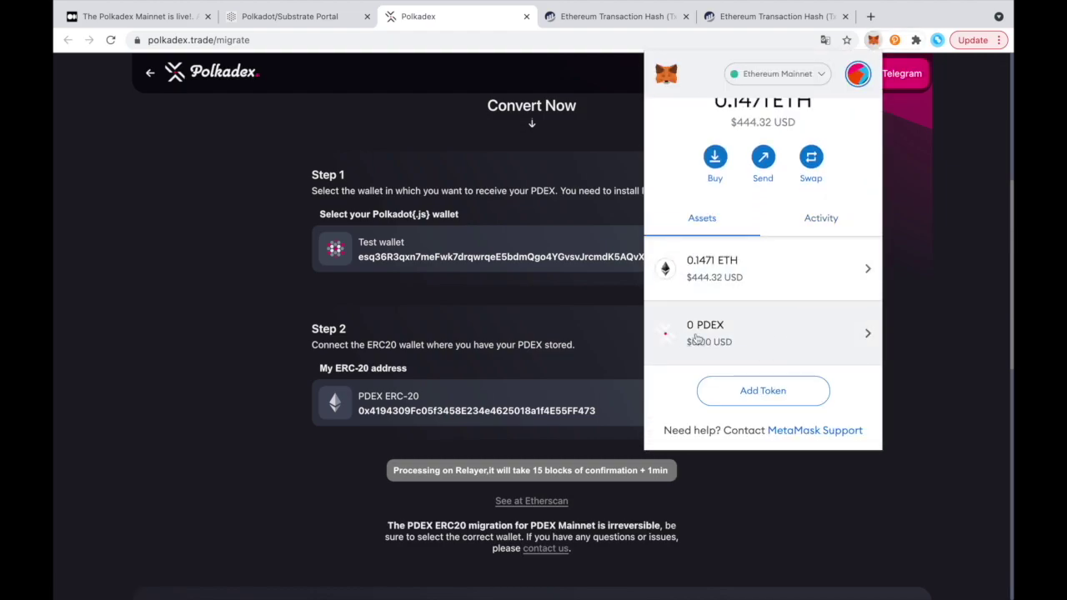
pyautogui.click(905, 330)
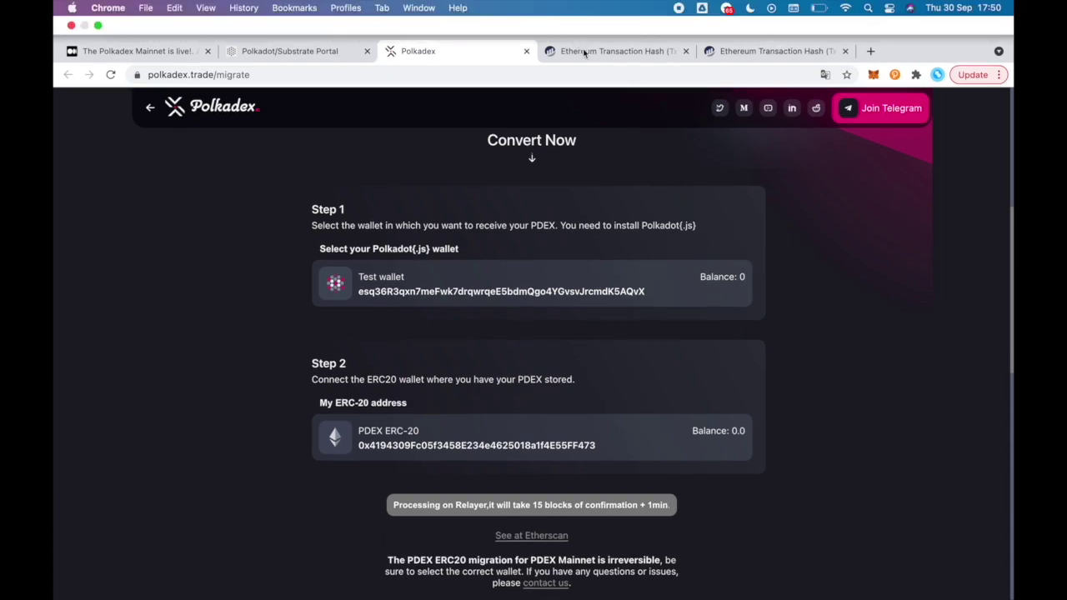
pyautogui.click(621, 17)
# Wait for the Polkadex status to read Migrated, then confirm TEST WALLET shows 7.7087 UNIT
pyautogui.click(476, 22)
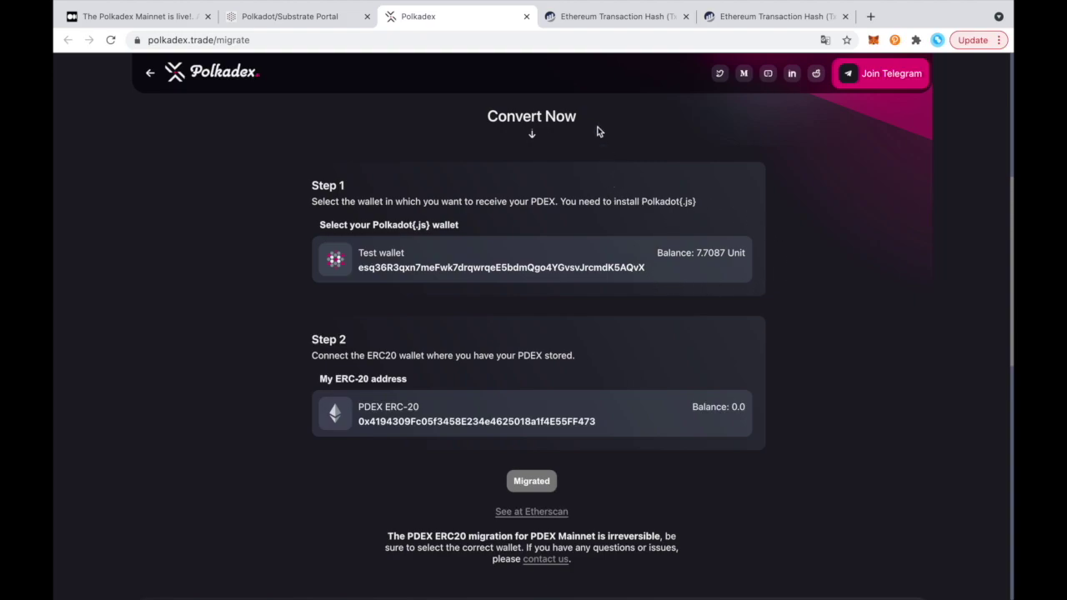
pyautogui.click(317, 14)
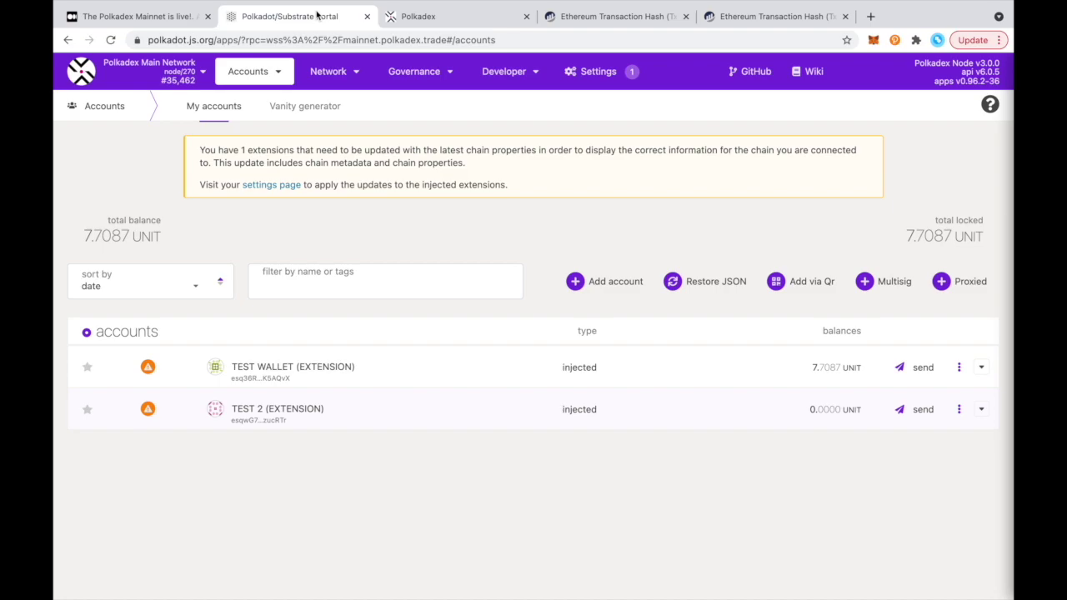